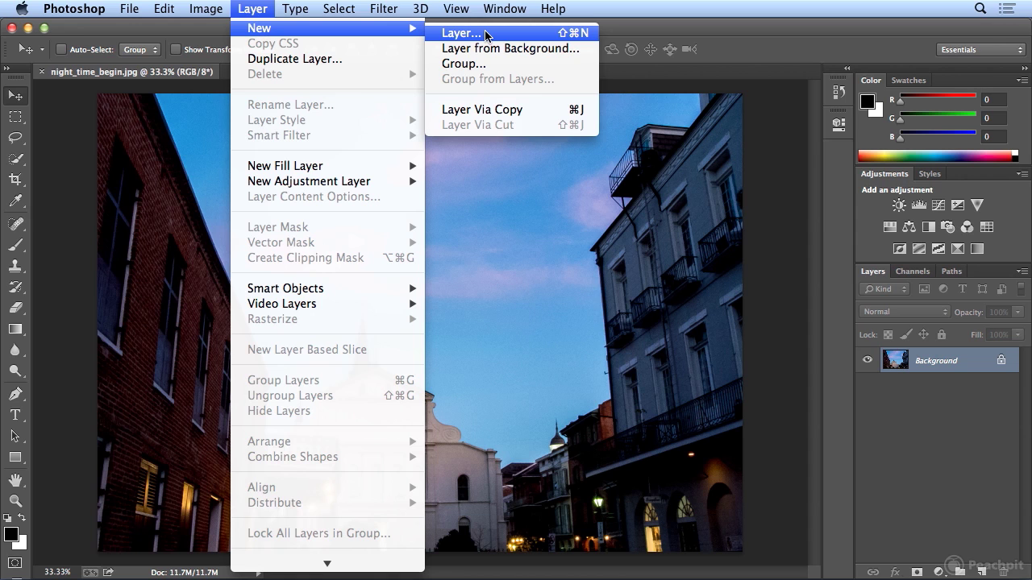
- Add a new empty layer named 'lightning 01' above the Background photo
{"action": "left_click", "coordinate": [486, 34]}
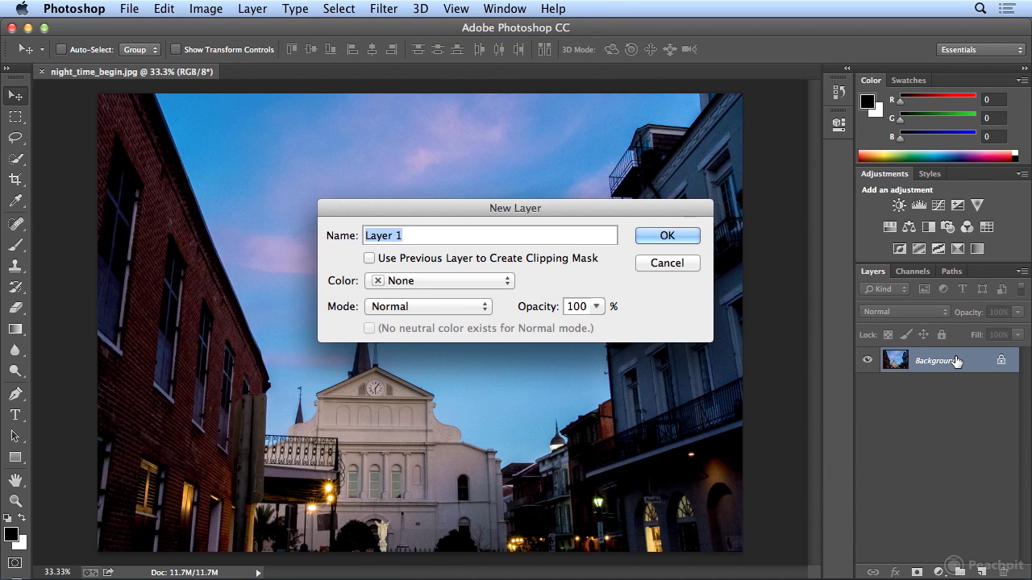
{"action": "type", "text": "l"}
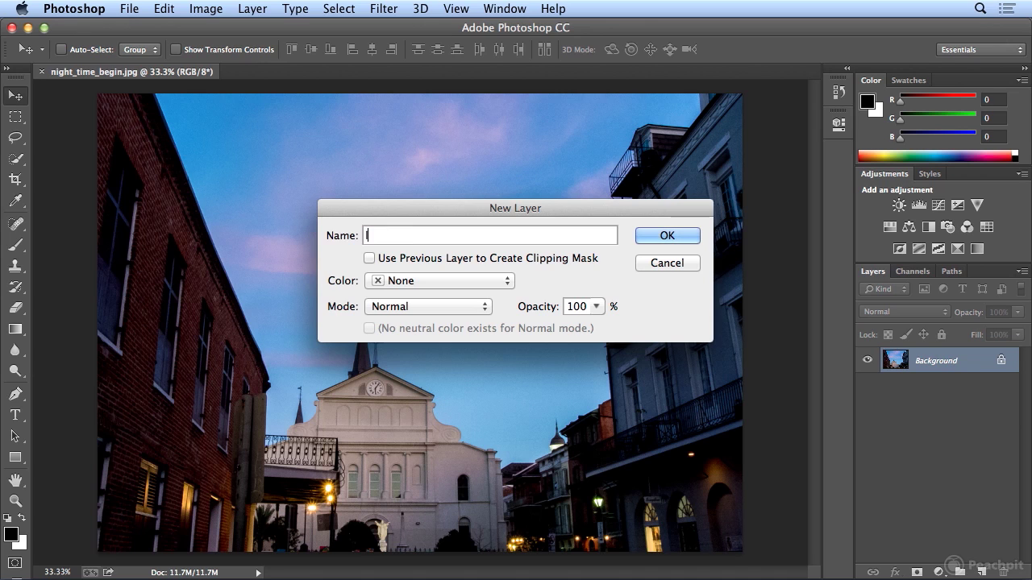
{"action": "type", "text": "ightning 01"}
{"action": "left_click", "coordinate": [669, 237]}
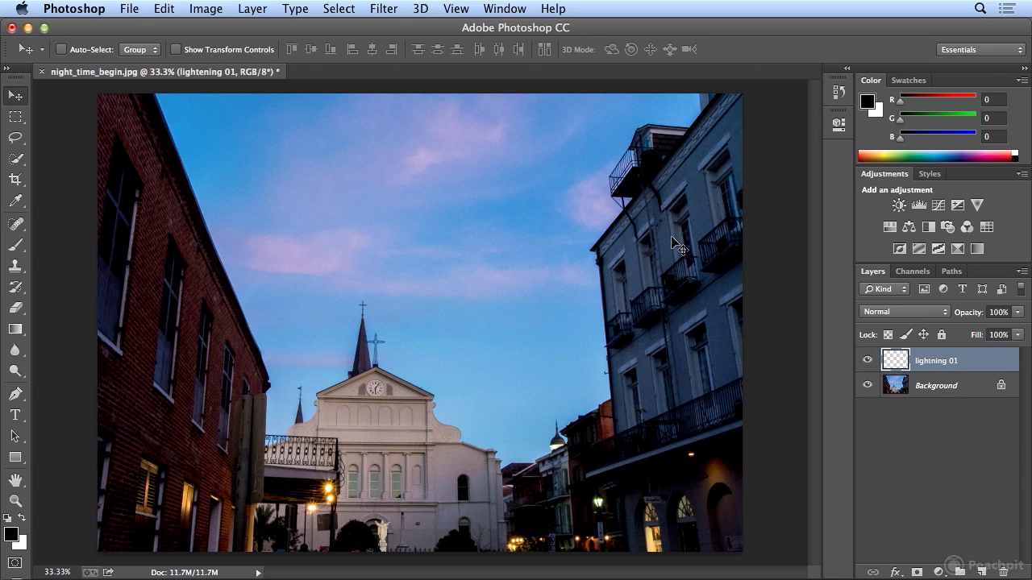
- Try several black-to-white gradients dragged from the left edge with the Gradient tool
{"action": "key", "text": "g"}
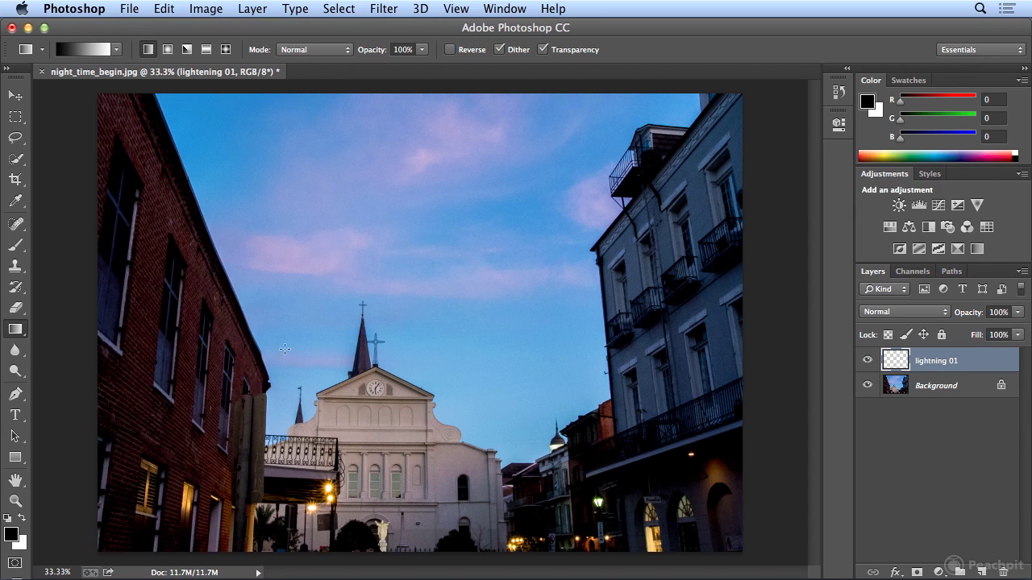
{"action": "left_click_drag", "start_coordinate": [94, 332], "coordinate": [291, 334]}
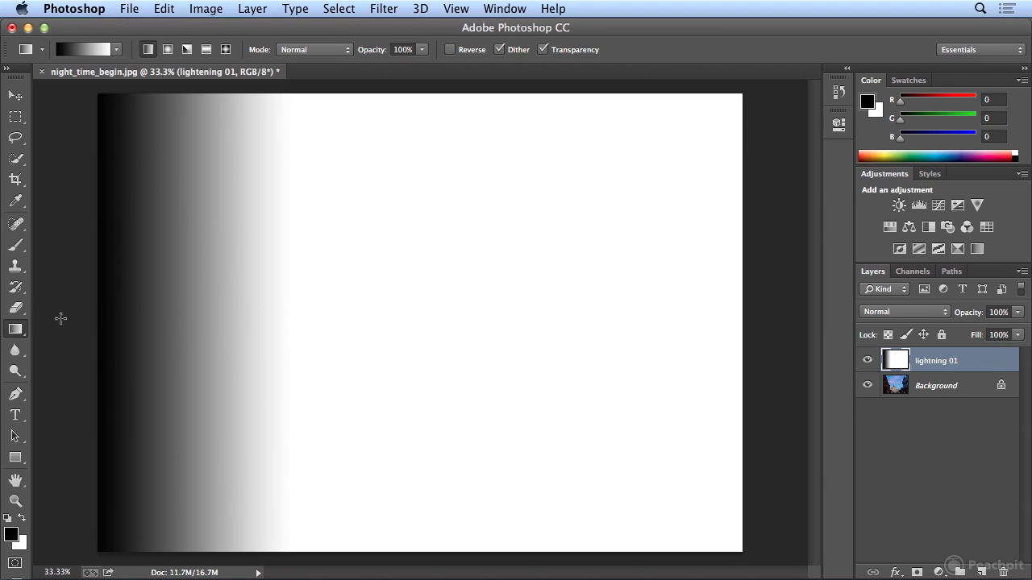
{"action": "left_click_drag", "start_coordinate": [72, 318], "coordinate": [628, 316]}
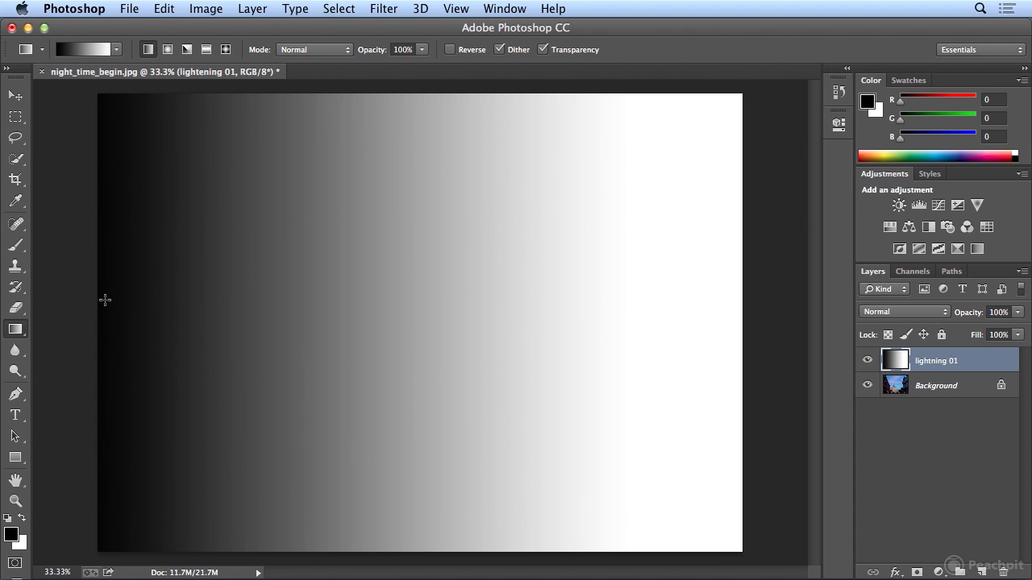
{"action": "left_click_drag", "start_coordinate": [105, 300], "coordinate": [286, 301]}
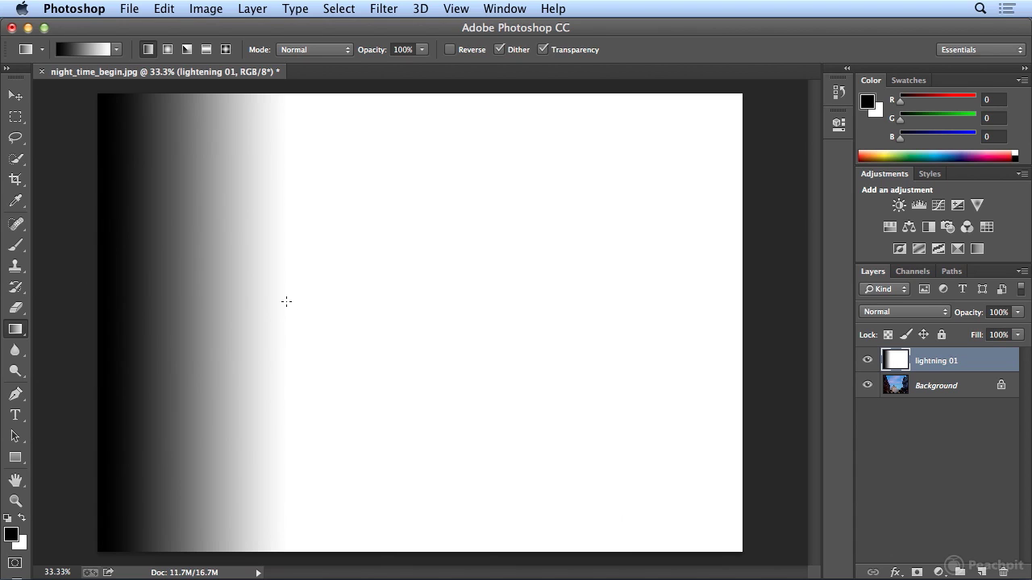
{"action": "left_click_drag", "start_coordinate": [103, 300], "coordinate": [282, 305]}
- Step back to the empty layer and redraw one short black-to-white gradient from the left edge
{"action": "left_click", "coordinate": [164, 8]}
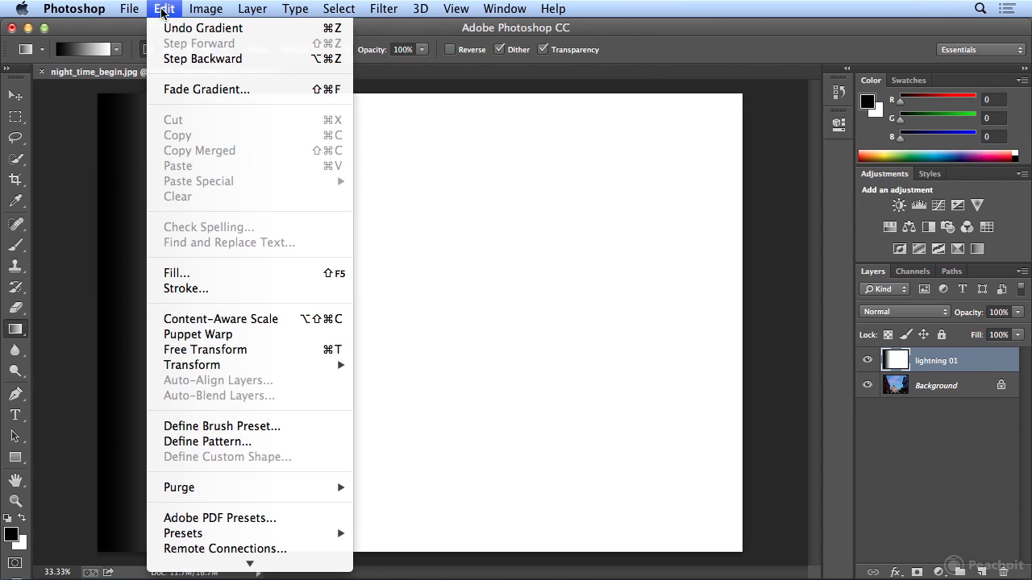
{"action": "left_click", "coordinate": [170, 59]}
{"action": "left_click", "coordinate": [171, 8]}
{"action": "left_click", "coordinate": [172, 59]}
{"action": "left_click", "coordinate": [165, 8]}
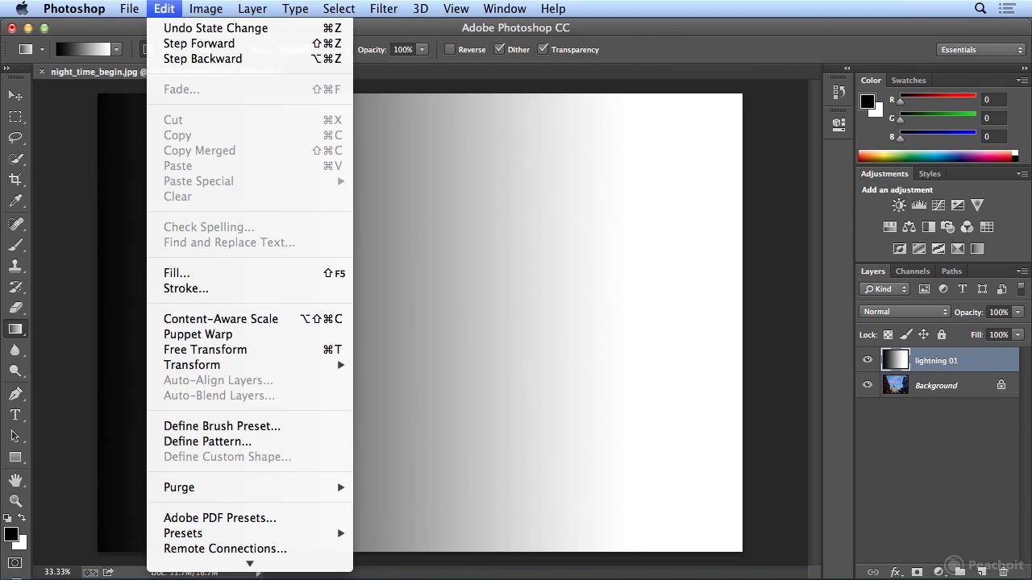
{"action": "left_click", "coordinate": [172, 61]}
{"action": "left_click", "coordinate": [165, 8]}
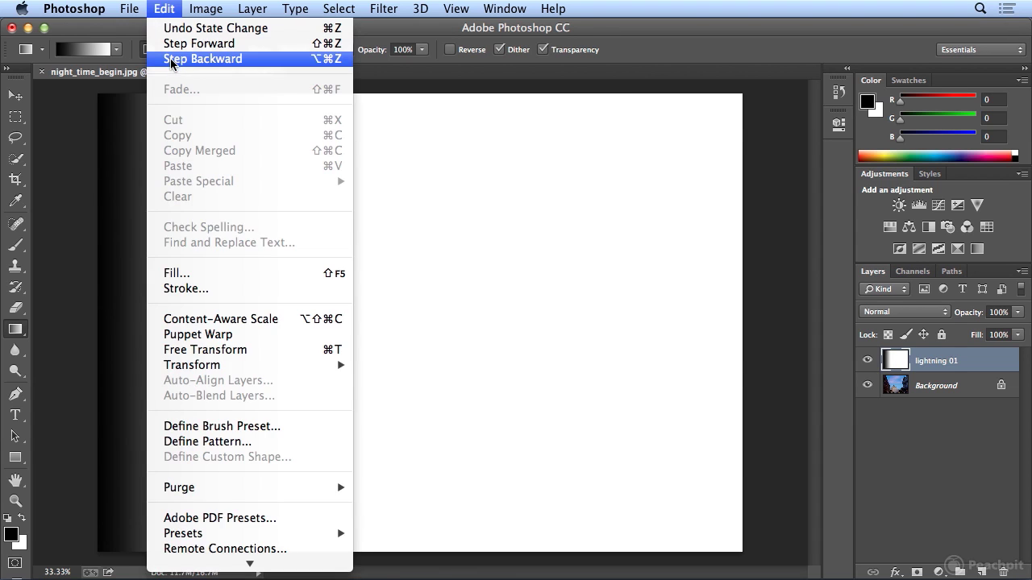
{"action": "left_click", "coordinate": [171, 59]}
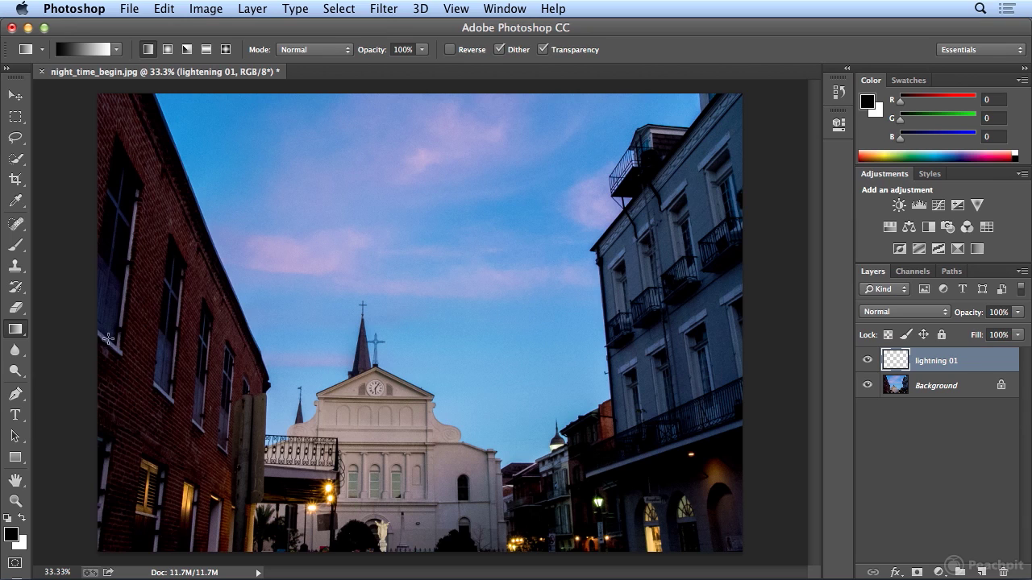
{"action": "left_click_drag", "start_coordinate": [96, 335], "coordinate": [252, 341]}
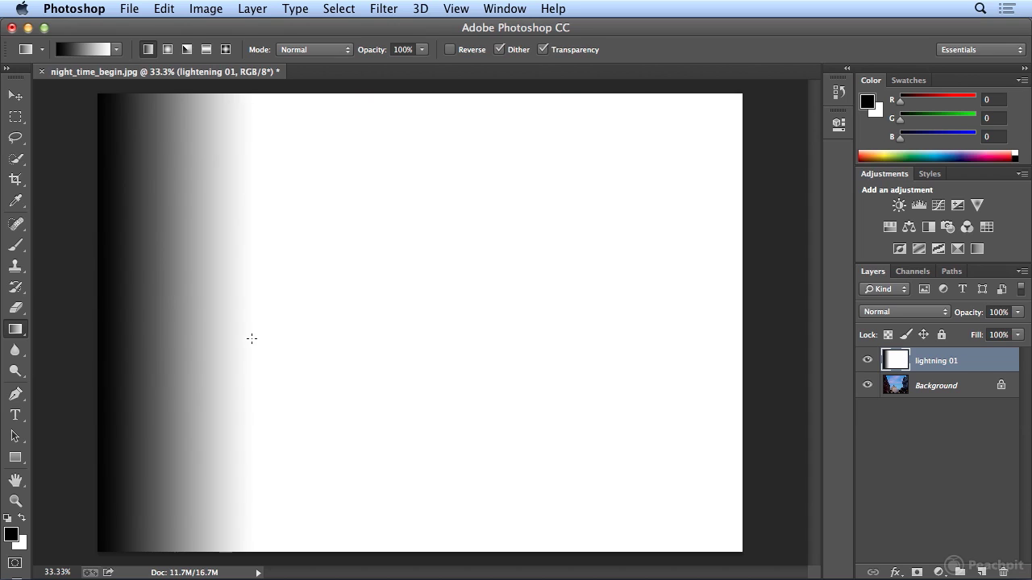
- Render Difference Clouds onto the lightning 01 gradient layer
{"action": "left_click", "coordinate": [375, 8]}
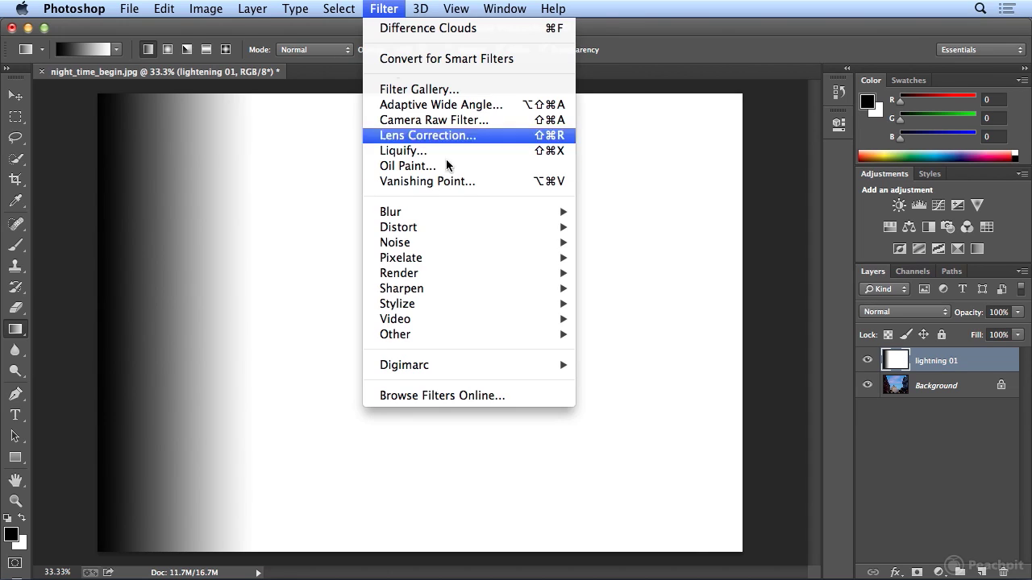
{"action": "mouse_move", "coordinate": [467, 271]}
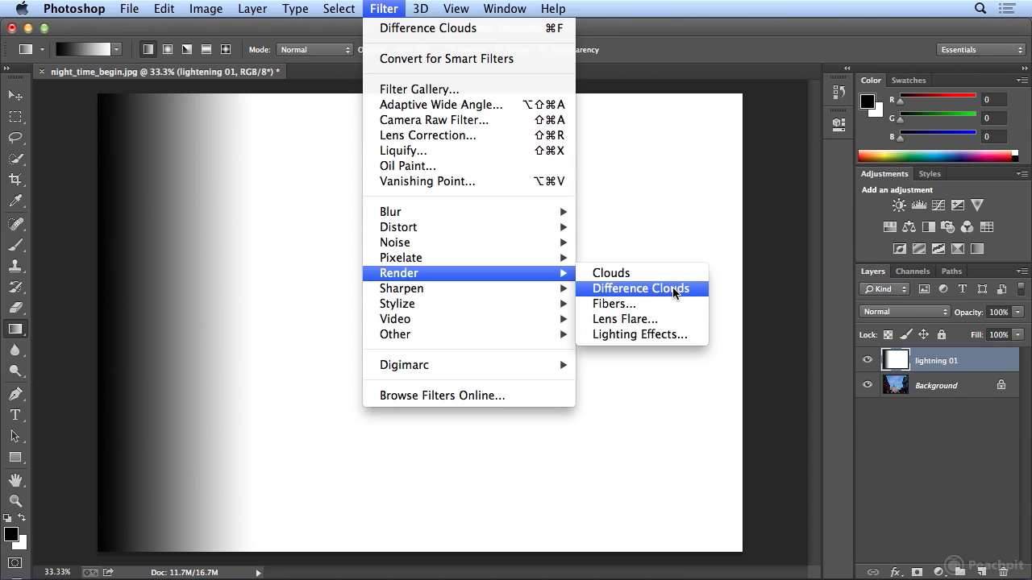
{"action": "left_click", "coordinate": [673, 290]}
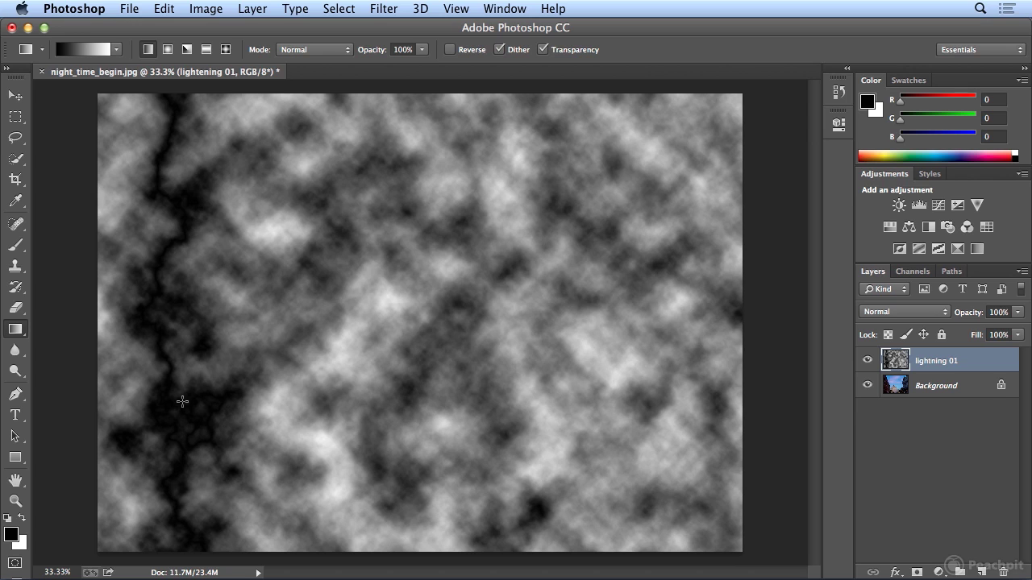
- Invert the clouds so the dark jagged streak becomes a white bolt
{"action": "left_click", "coordinate": [205, 8]}
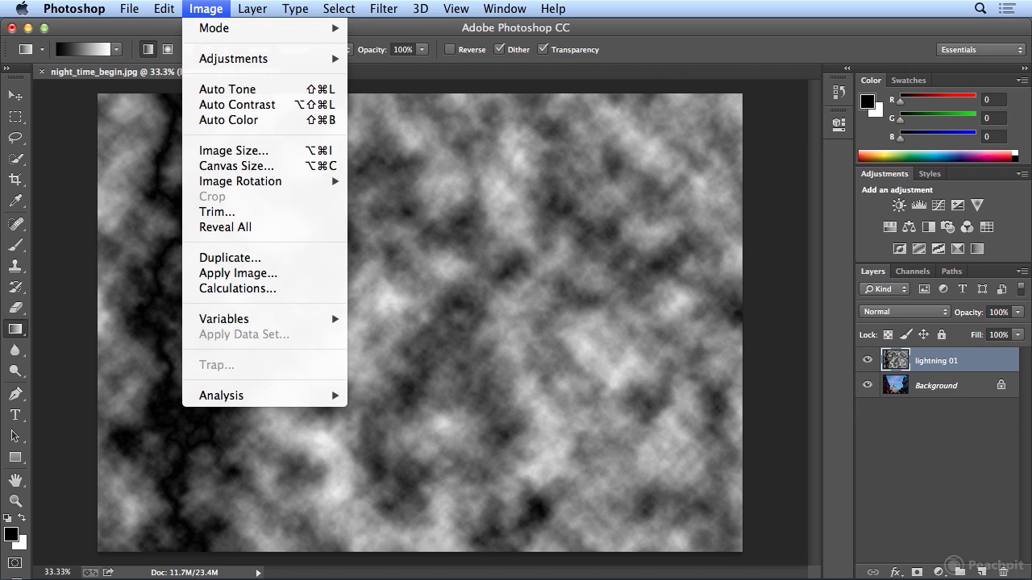
{"action": "mouse_move", "coordinate": [205, 61]}
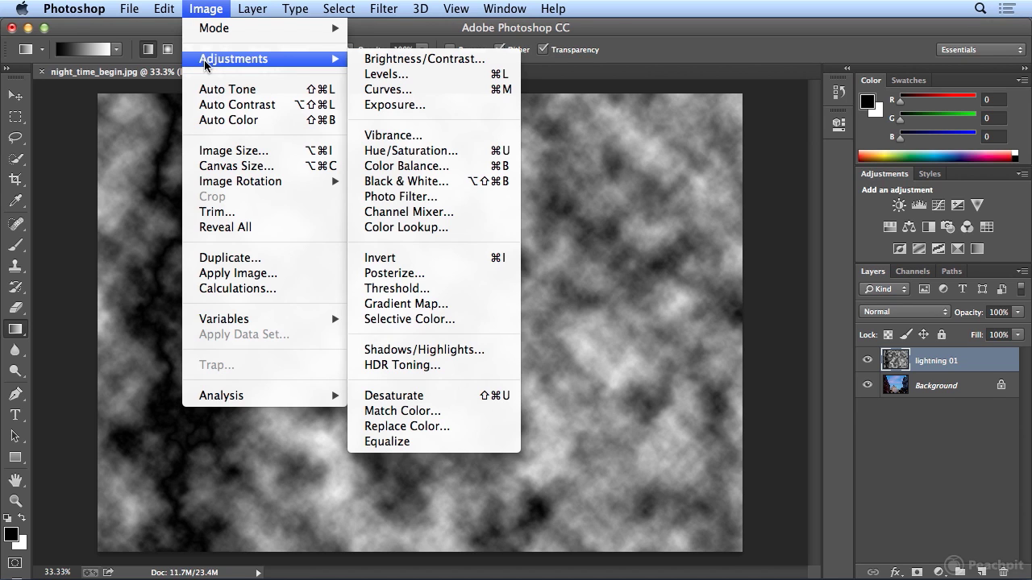
{"action": "left_click", "coordinate": [457, 259]}
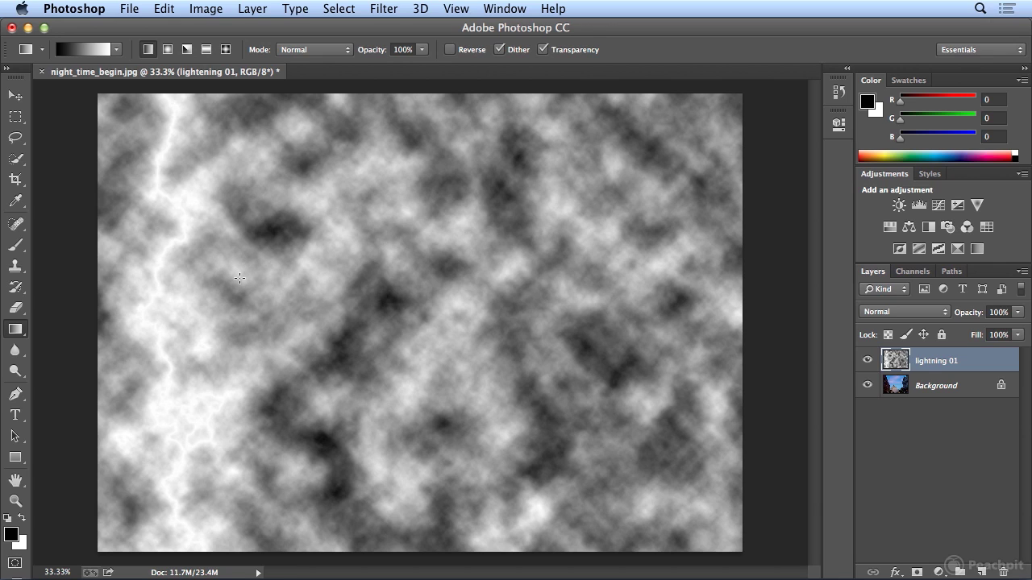
- Open Levels on the lightning layer and raise the shadow input to darken the clouds
{"action": "left_click", "coordinate": [206, 9]}
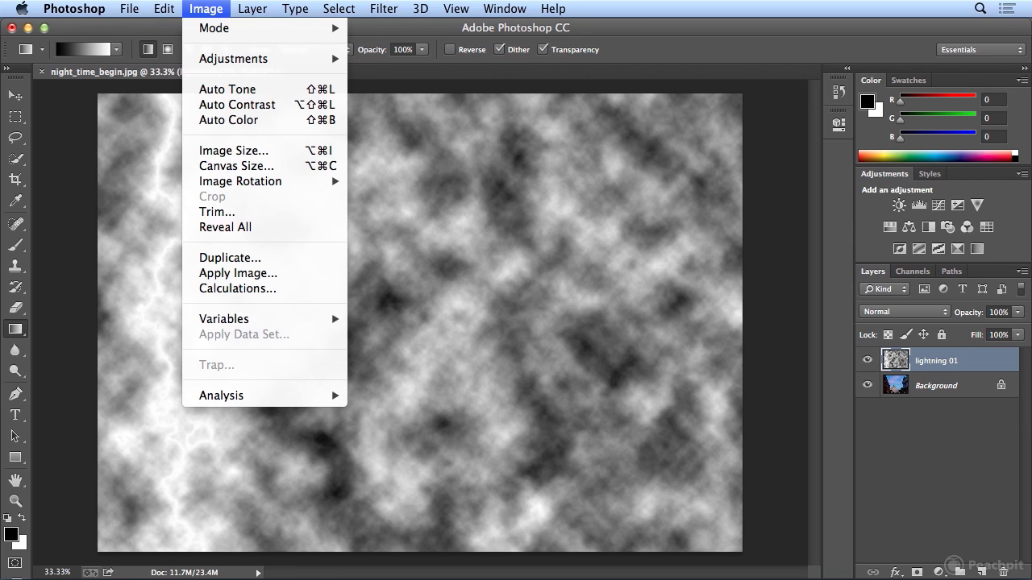
{"action": "mouse_move", "coordinate": [214, 58]}
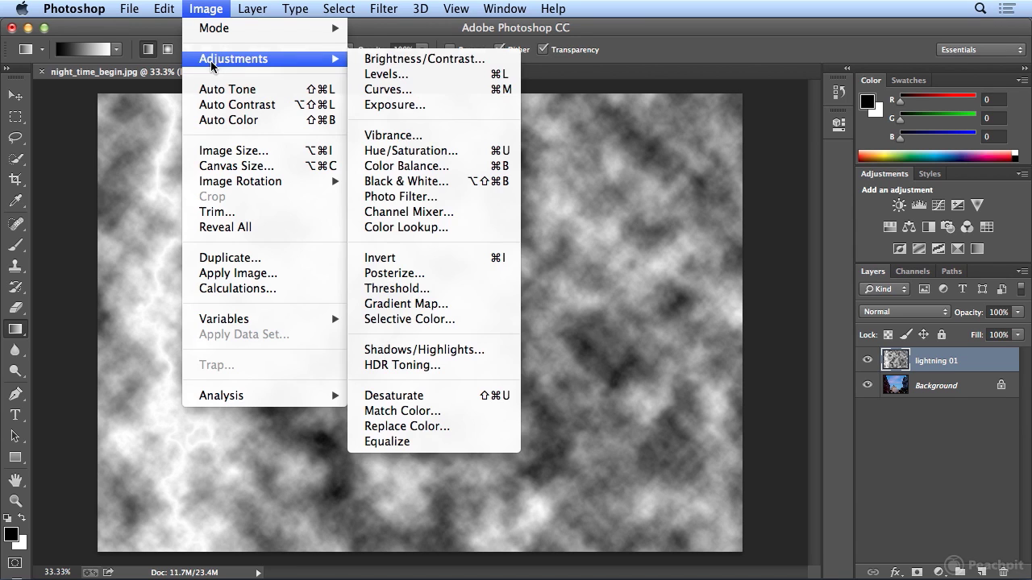
{"action": "left_click", "coordinate": [509, 78]}
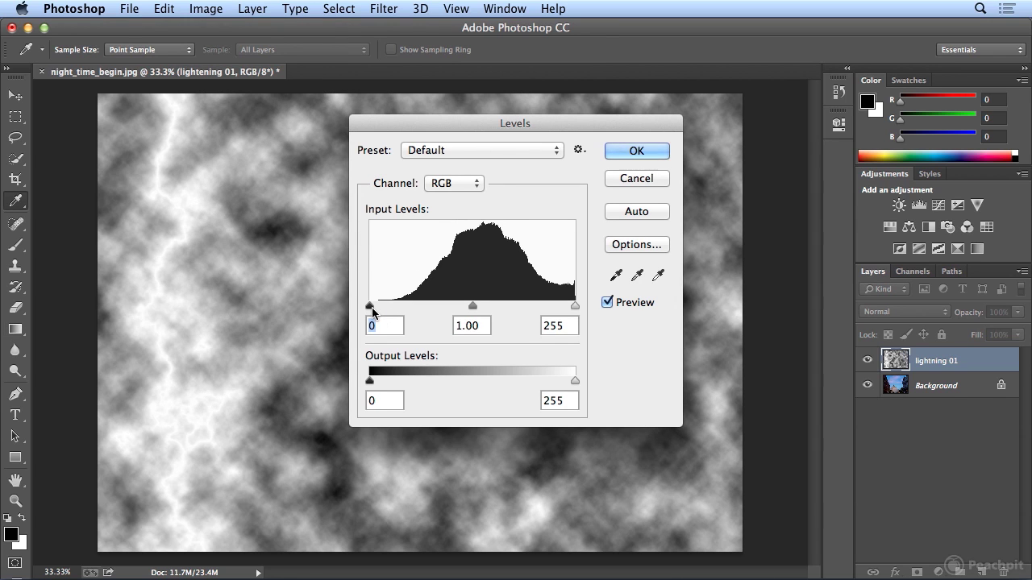
{"action": "left_click_drag", "start_coordinate": [372, 307], "coordinate": [552, 307]}
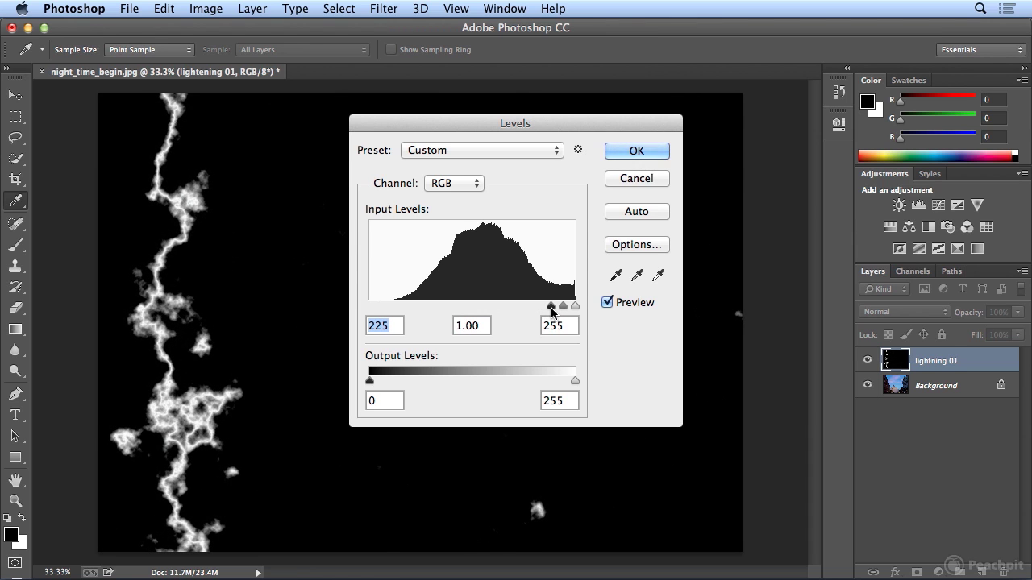
{"action": "left_click_drag", "start_coordinate": [482, 125], "coordinate": [742, 104]}
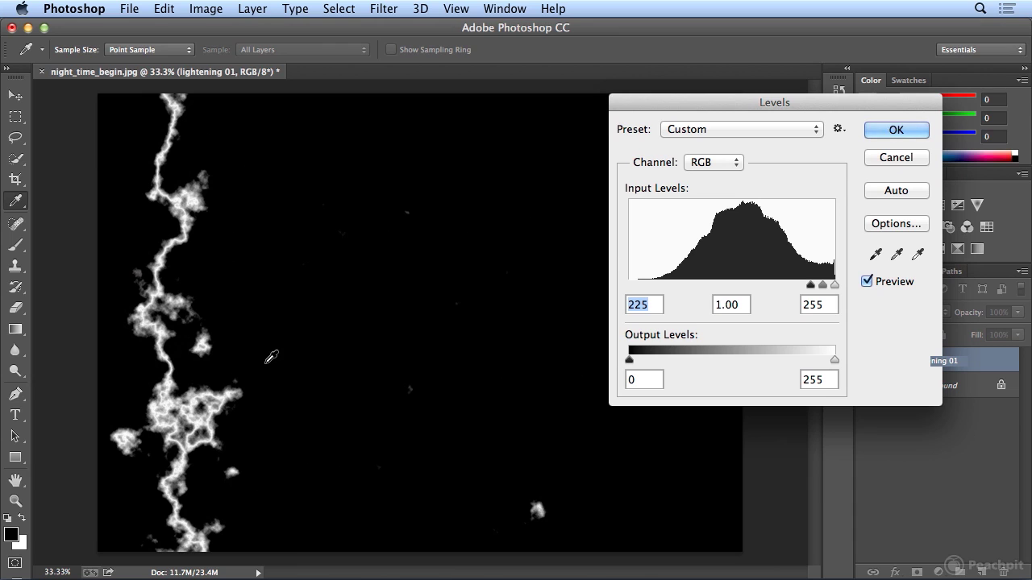
{"action": "left_click_drag", "start_coordinate": [741, 103], "coordinate": [593, 111]}
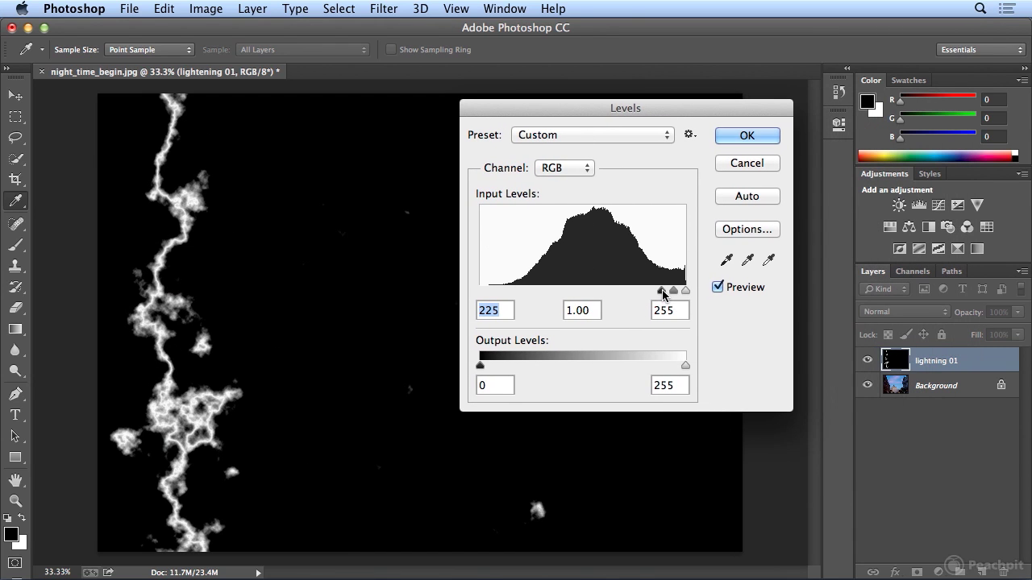
- Fine-tune the Levels inputs to 214 black, 0.38 midtone and 255 white
{"action": "mouse_move", "coordinate": [662, 291]}
{"action": "left_mouse_down"}
{"action": "mouse_move", "coordinate": [631, 293]}
{"action": "mouse_move", "coordinate": [675, 293]}
{"action": "left_mouse_up"}
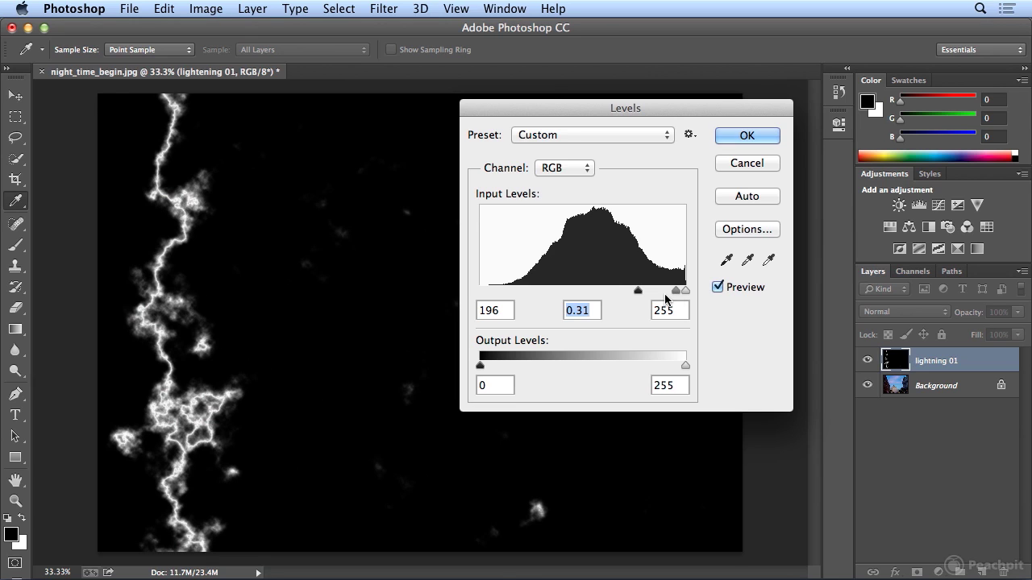
{"action": "left_click_drag", "start_coordinate": [638, 291], "coordinate": [645, 297]}
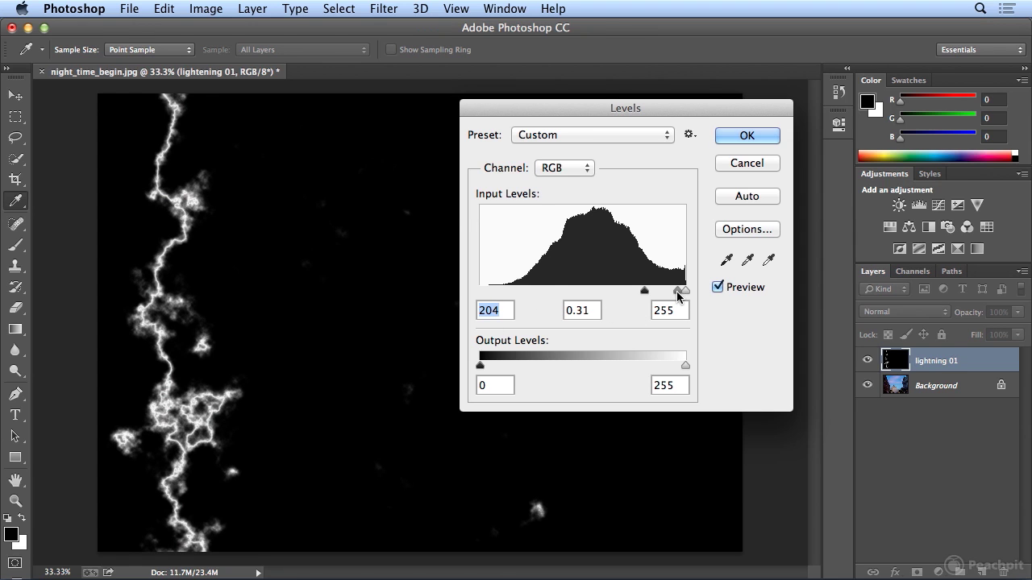
{"action": "mouse_move", "coordinate": [676, 291]}
{"action": "left_mouse_down"}
{"action": "mouse_move", "coordinate": [664, 291]}
{"action": "mouse_move", "coordinate": [678, 293]}
{"action": "left_mouse_up"}
{"action": "key", "text": "Tab"}
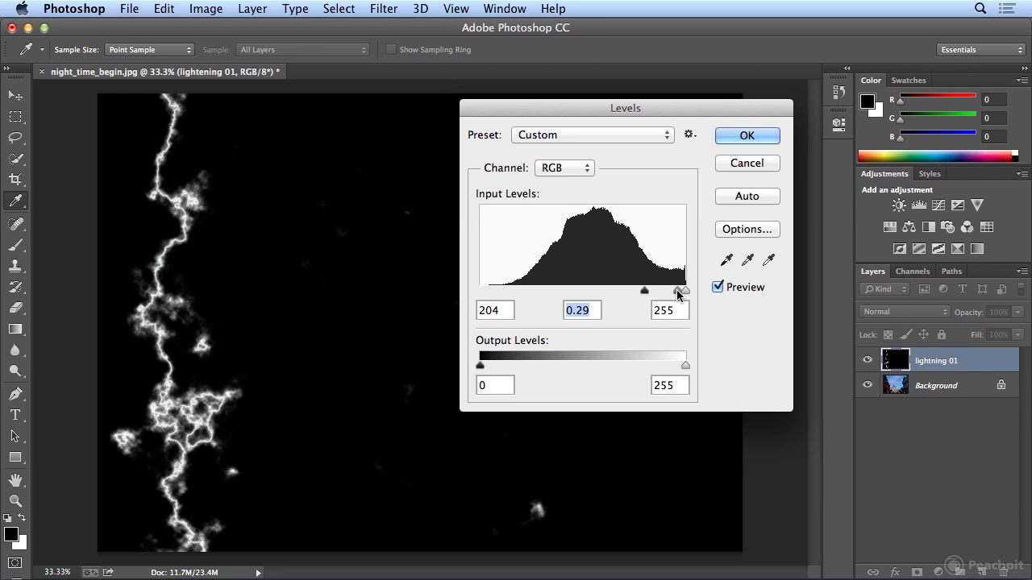
{"action": "left_click_drag", "start_coordinate": [646, 295], "coordinate": [654, 295]}
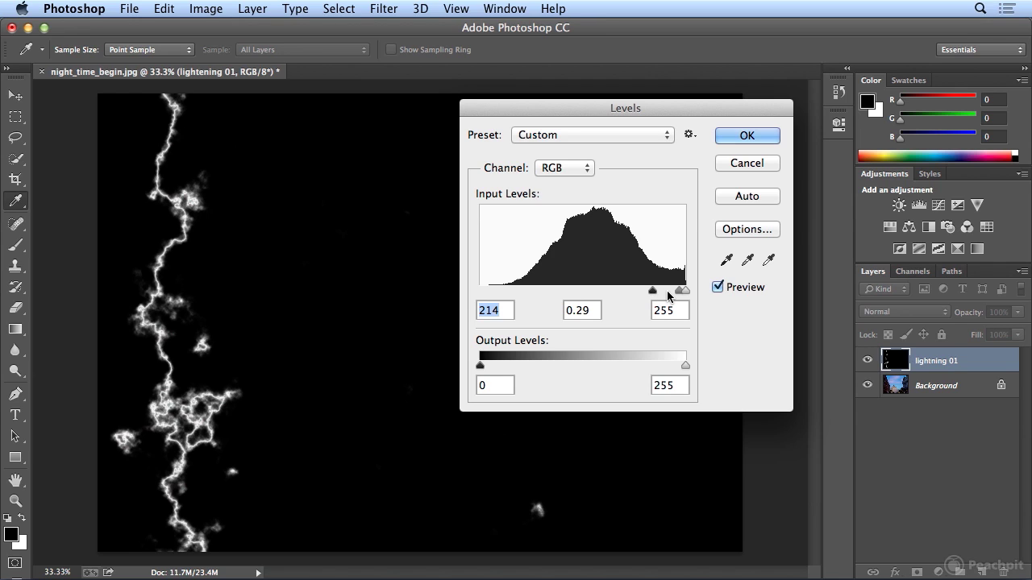
{"action": "left_click_drag", "start_coordinate": [676, 292], "coordinate": [678, 293]}
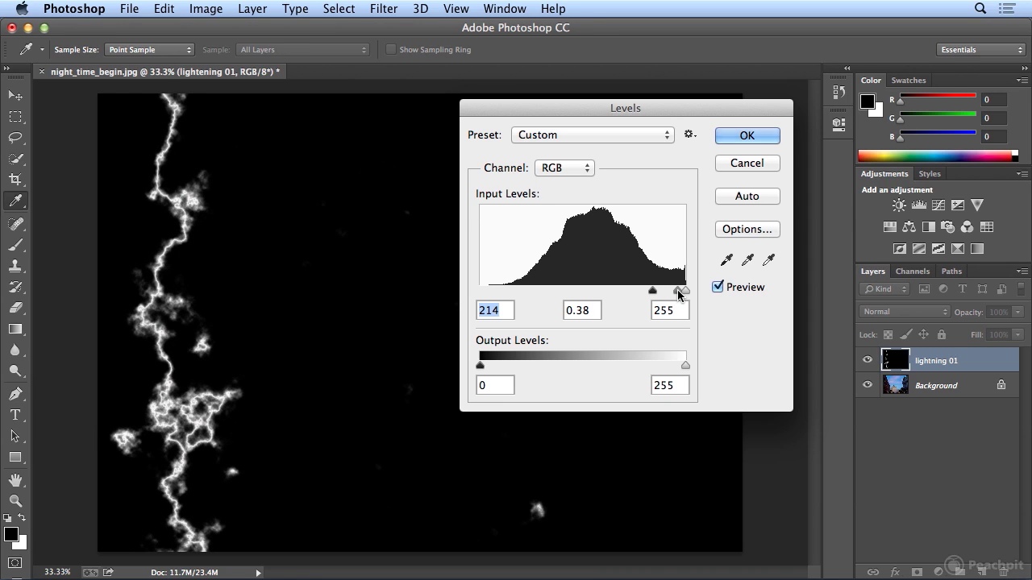
{"action": "key", "text": "Tab"}
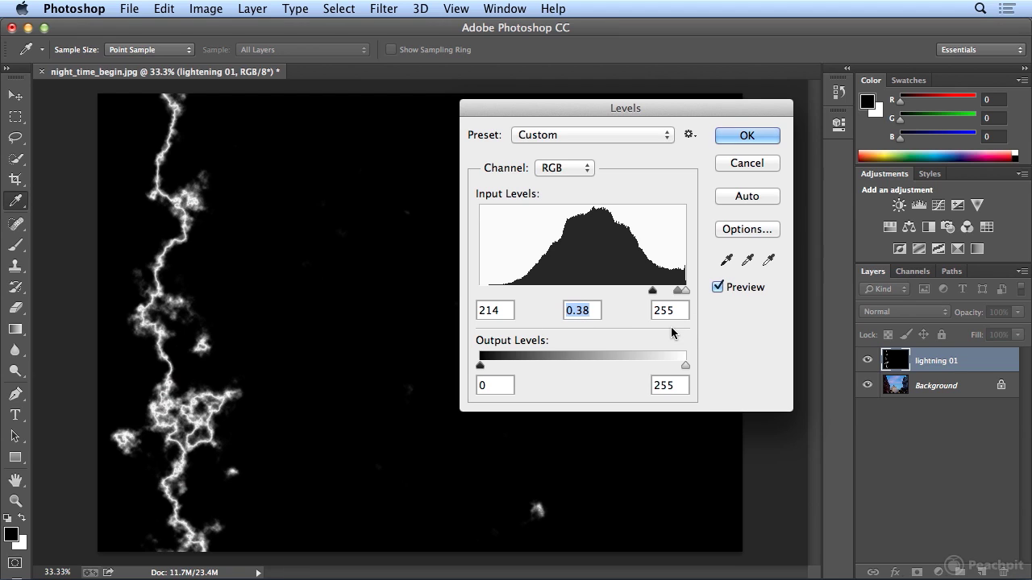
- Apply the Levels adjustment, try Lighten blending, then return the layer to Normal
{"action": "left_click", "coordinate": [744, 136]}
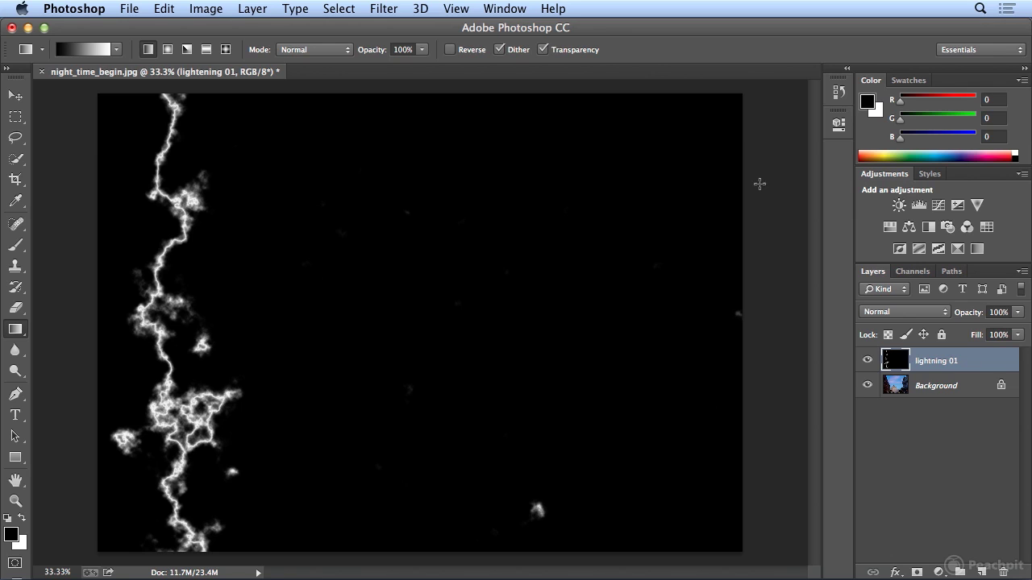
{"action": "left_click", "coordinate": [895, 314]}
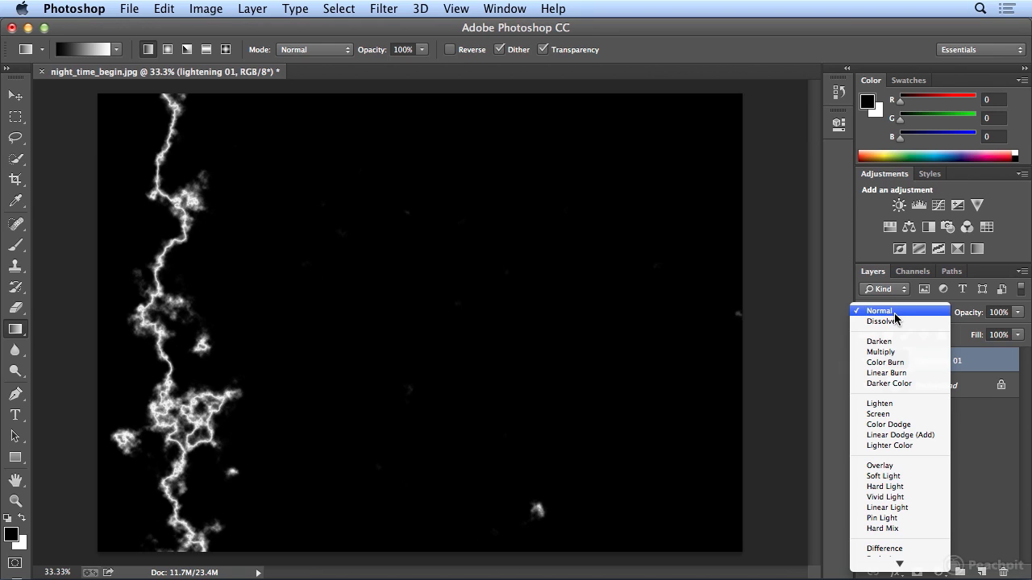
{"action": "left_click", "coordinate": [900, 406]}
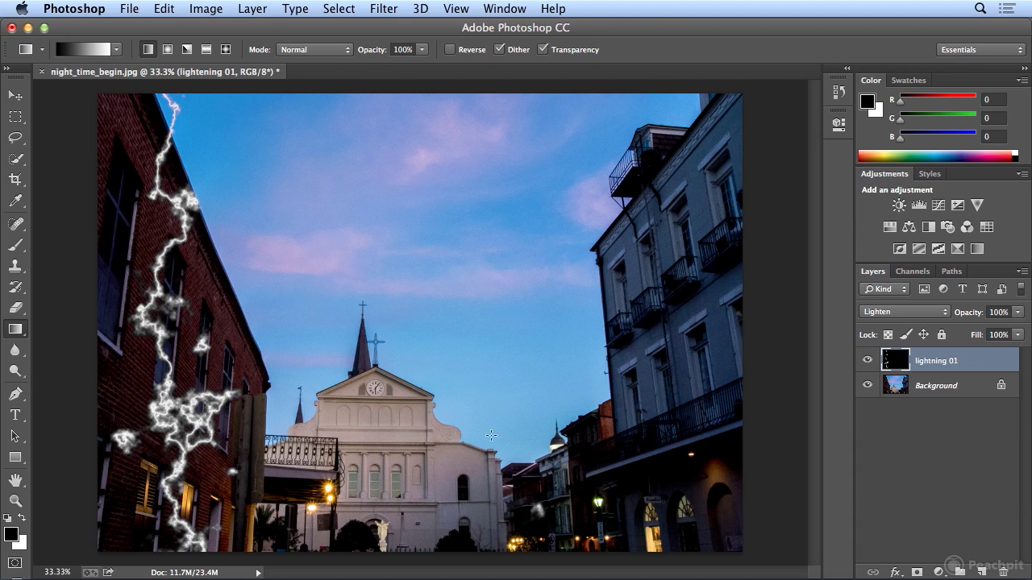
{"action": "left_click", "coordinate": [910, 313]}
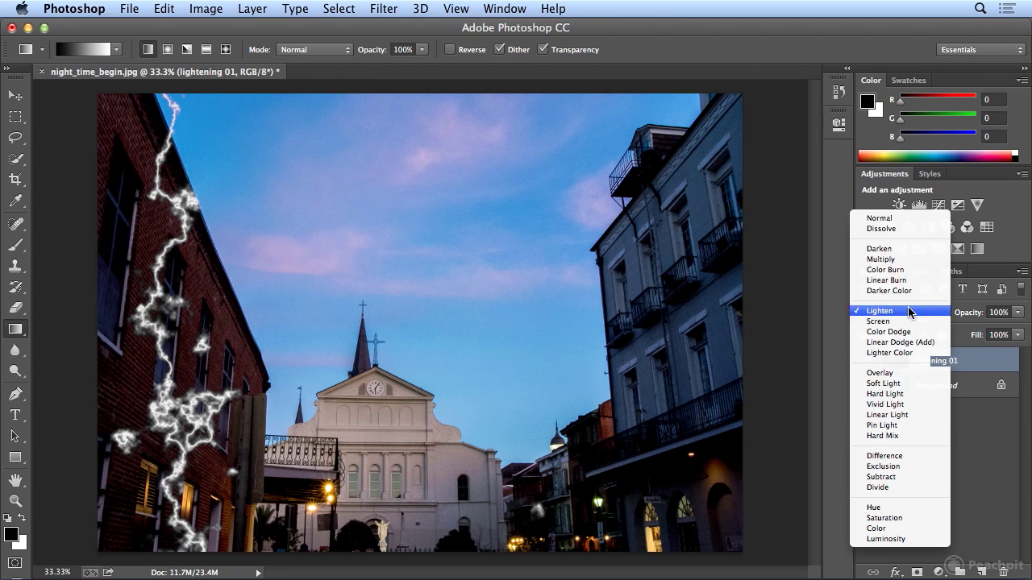
{"action": "left_click", "coordinate": [902, 217]}
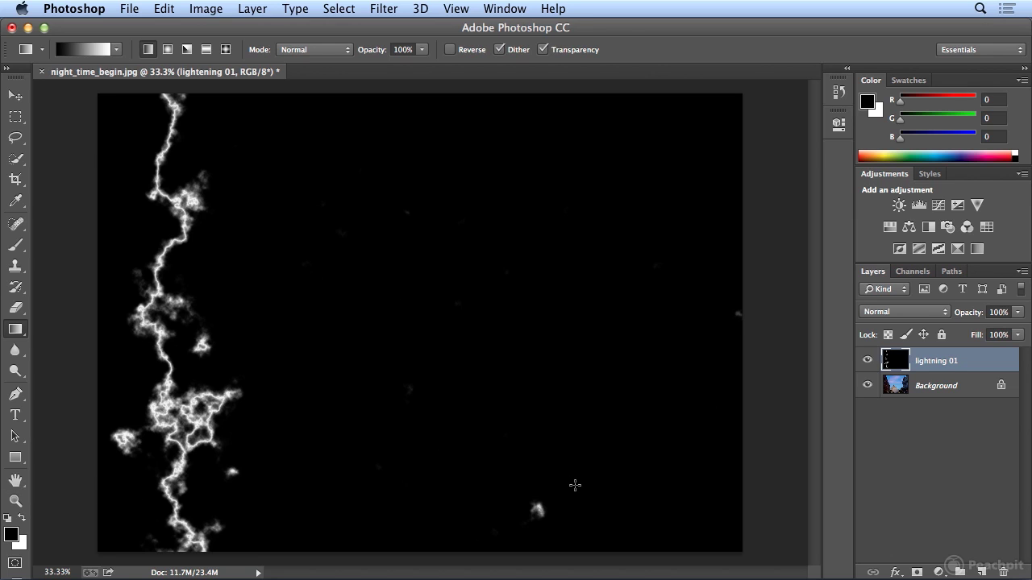
- Set up the Brush tool at 81 px with 0% hardness
{"action": "left_click", "coordinate": [15, 246]}
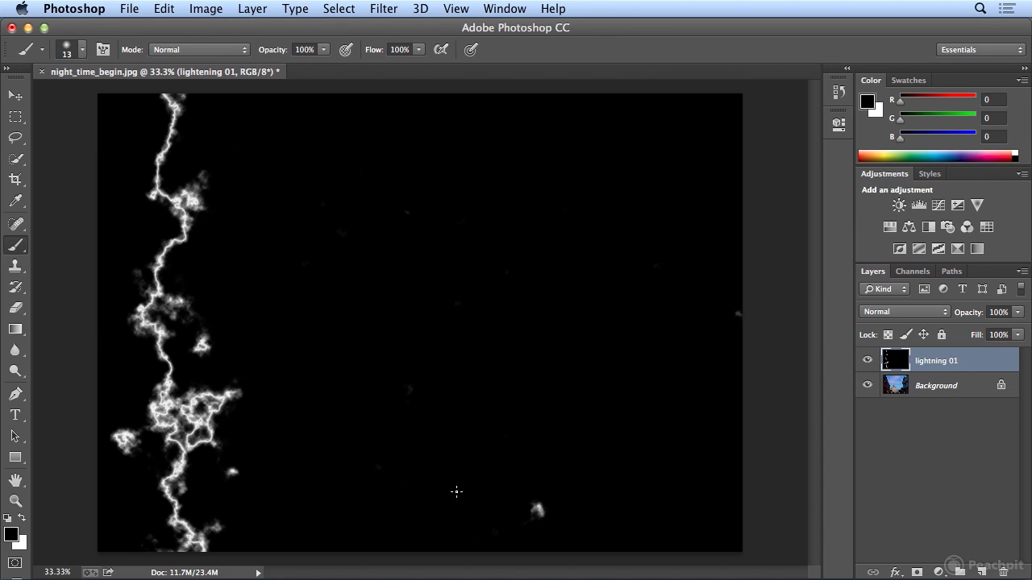
{"action": "left_click", "coordinate": [82, 50]}
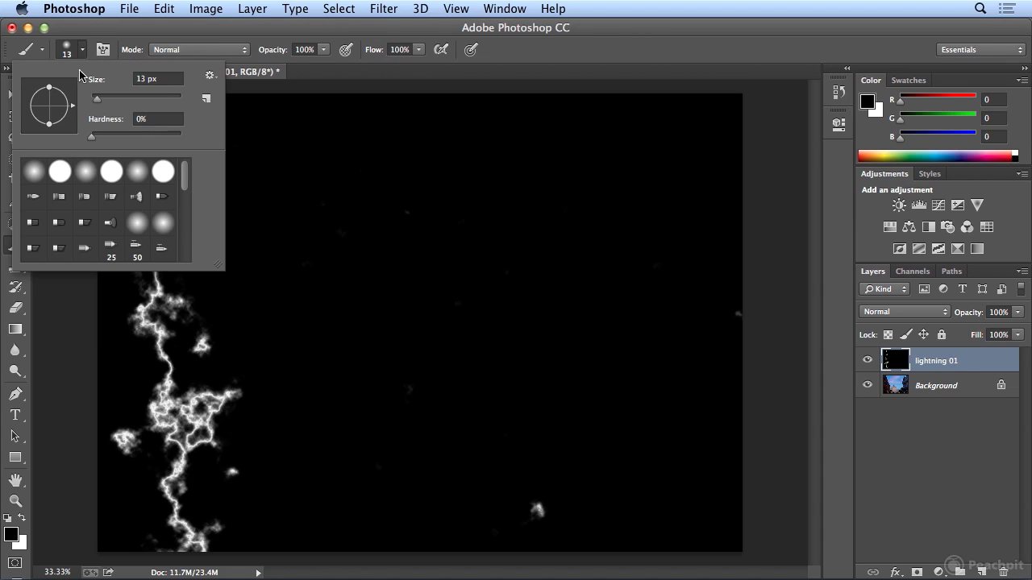
{"action": "left_click_drag", "start_coordinate": [92, 96], "coordinate": [127, 103]}
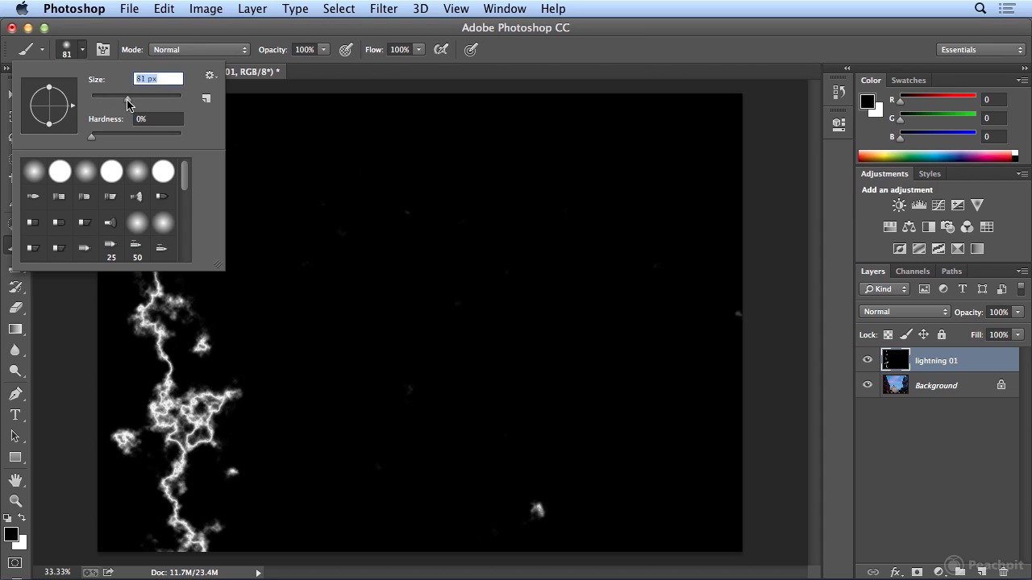
{"action": "left_click", "coordinate": [533, 510]}
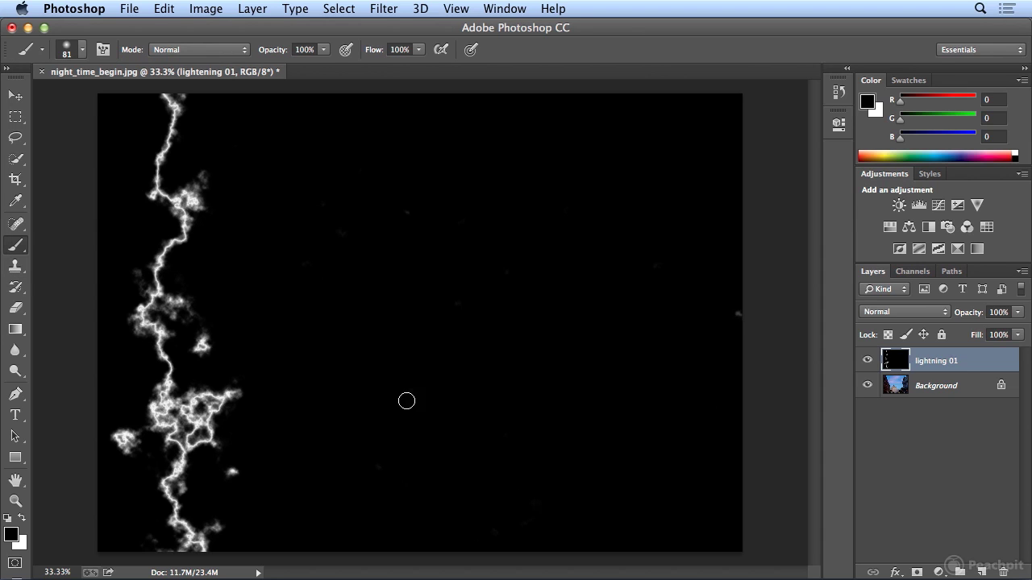
- Paint black over the stray white specks and blobs around the bolt
{"action": "left_click", "coordinate": [738, 315]}
{"action": "mouse_move", "coordinate": [209, 323]}
{"action": "left_mouse_down"}
{"action": "mouse_move", "coordinate": [203, 350]}
{"action": "mouse_move", "coordinate": [215, 339]}
{"action": "left_mouse_up"}
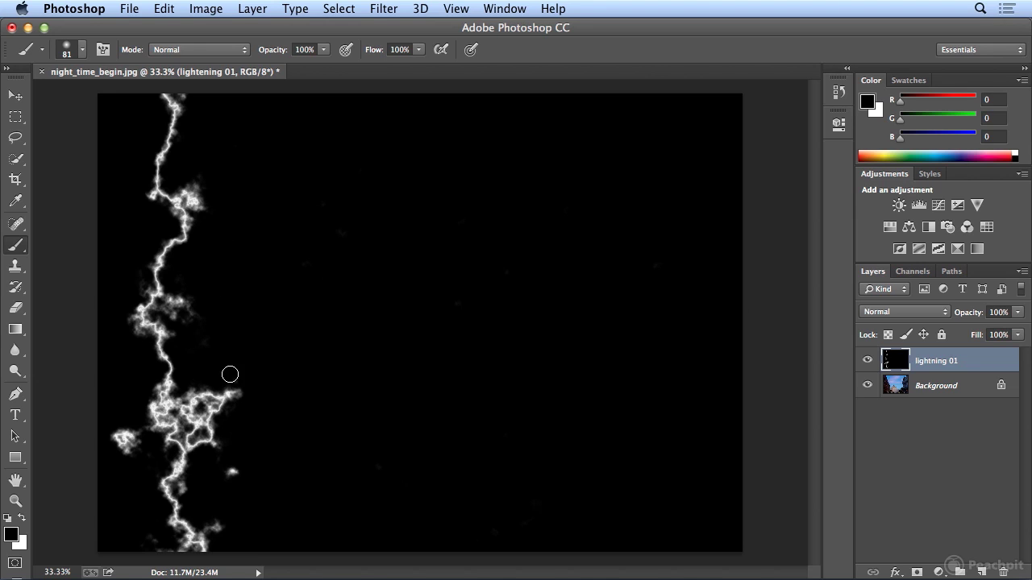
{"action": "left_click_drag", "start_coordinate": [240, 468], "coordinate": [230, 489]}
{"action": "mouse_move", "coordinate": [132, 443]}
{"action": "left_mouse_down"}
{"action": "mouse_move", "coordinate": [125, 456]}
{"action": "mouse_move", "coordinate": [108, 438]}
{"action": "mouse_move", "coordinate": [126, 428]}
{"action": "left_mouse_up"}
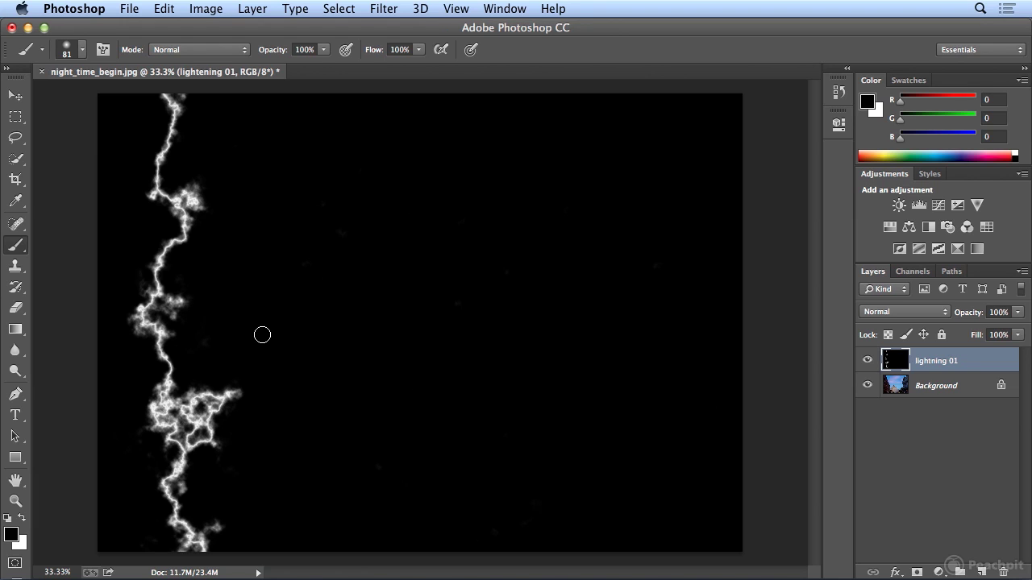
{"action": "left_click", "coordinate": [874, 315]}
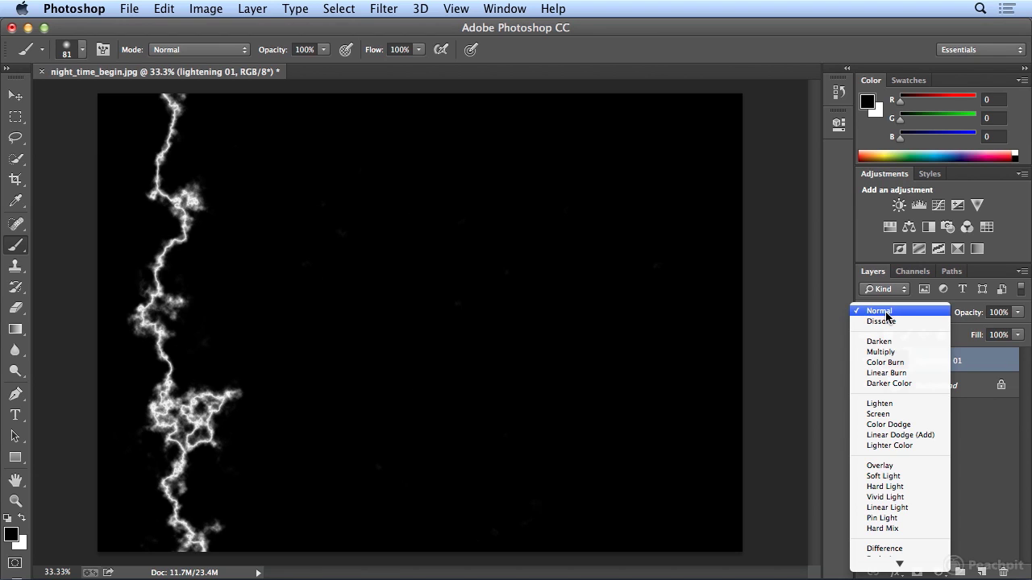
- Set lightning 01 to Lighten blending so the bolt shows over the street photo
{"action": "left_click", "coordinate": [893, 401]}
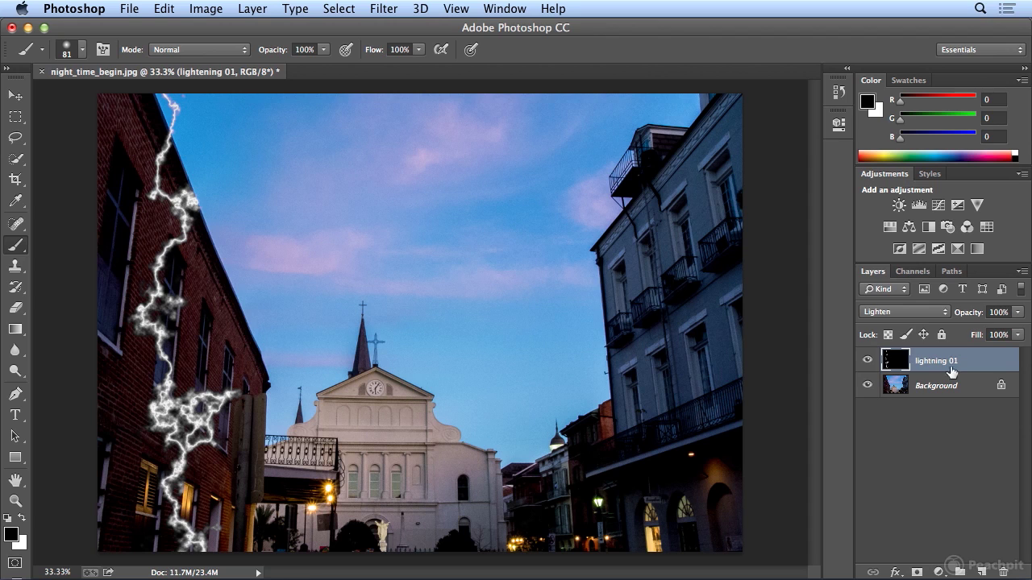
{"action": "left_click", "coordinate": [895, 312]}
{"action": "left_click", "coordinate": [901, 313]}
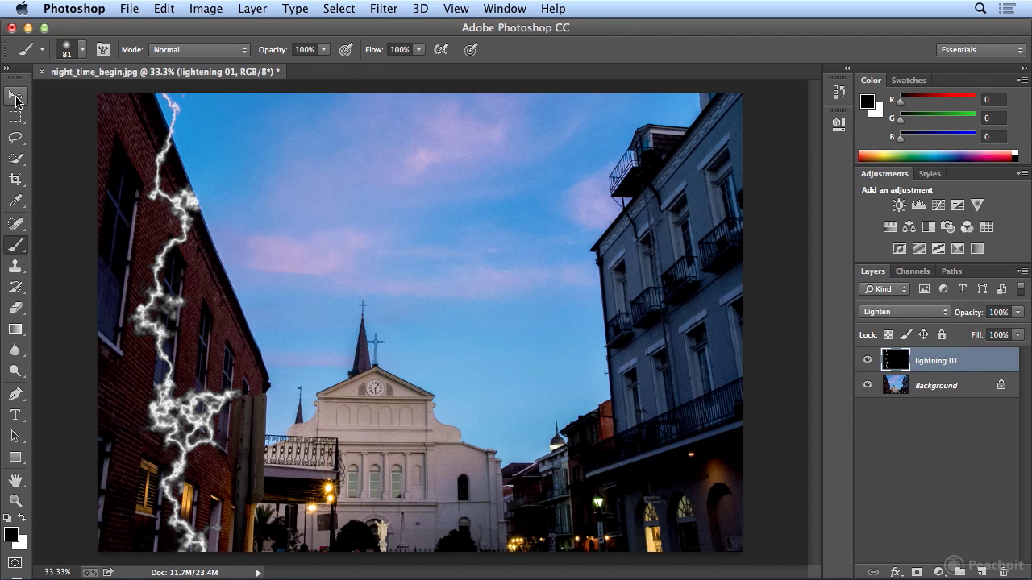
{"action": "left_click", "coordinate": [16, 97]}
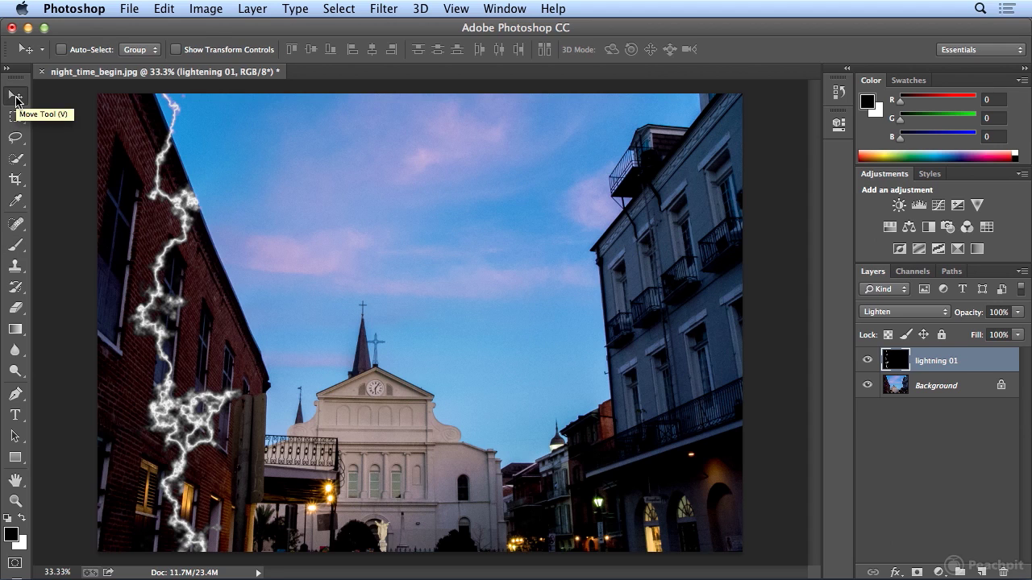
- Free Transform the bolt, moving it up toward the spire and enlarging it slightly
{"action": "left_click", "coordinate": [158, 7]}
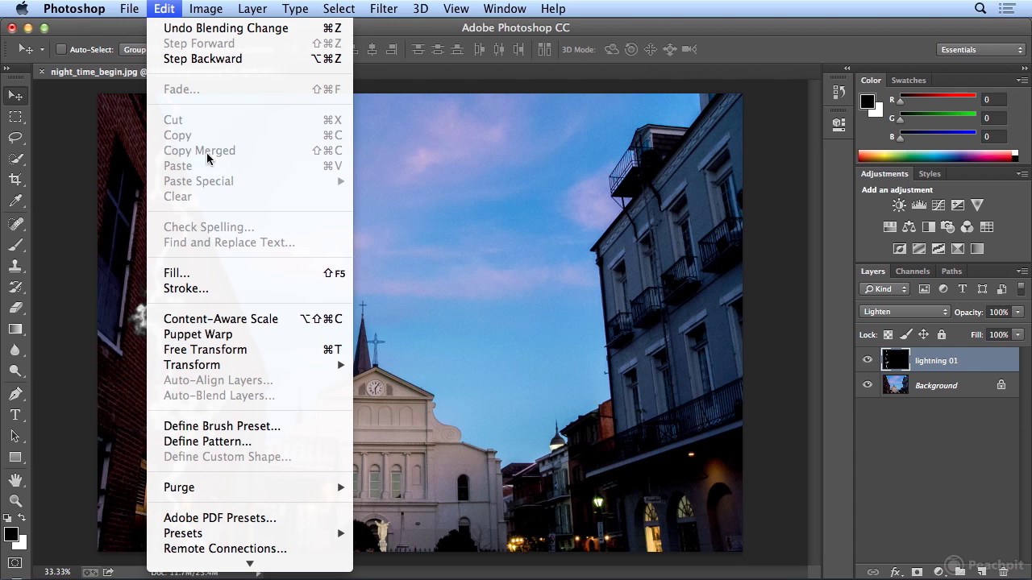
{"action": "left_click", "coordinate": [226, 352]}
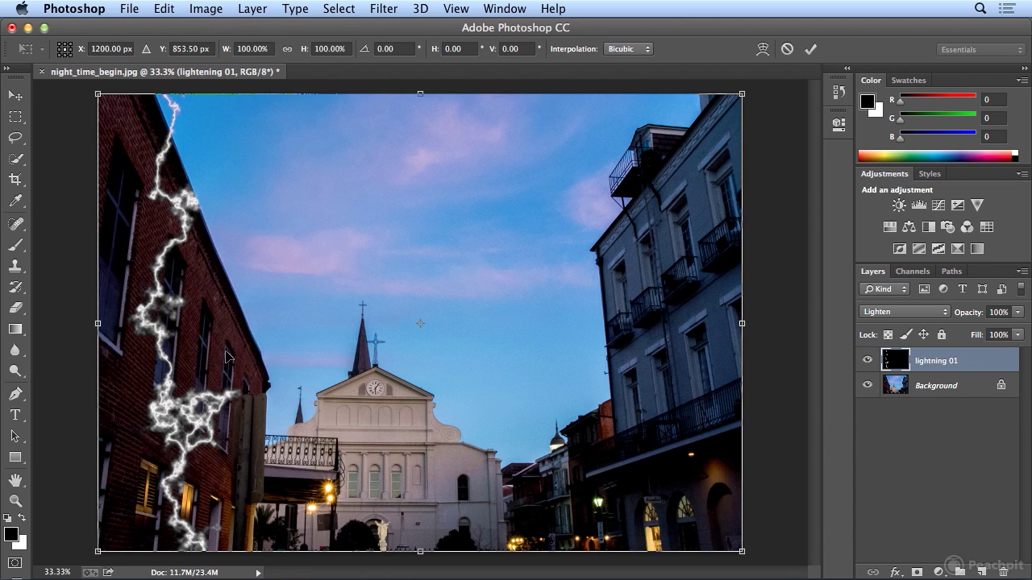
{"action": "left_click_drag", "start_coordinate": [196, 433], "coordinate": [287, 263]}
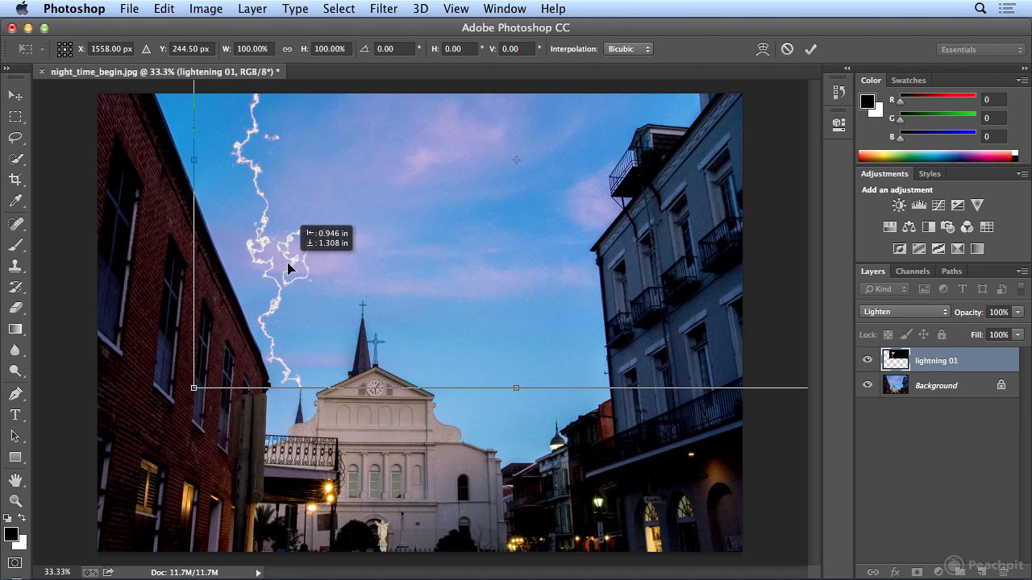
{"action": "left_click_drag", "start_coordinate": [288, 264], "coordinate": [288, 268]}
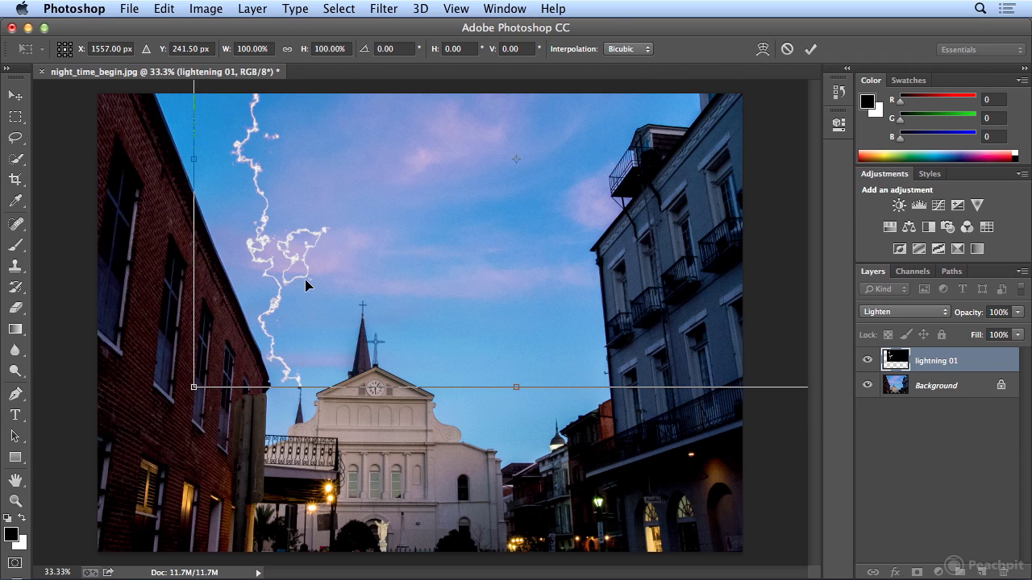
{"action": "left_click_drag", "start_coordinate": [194, 387], "coordinate": [162, 428]}
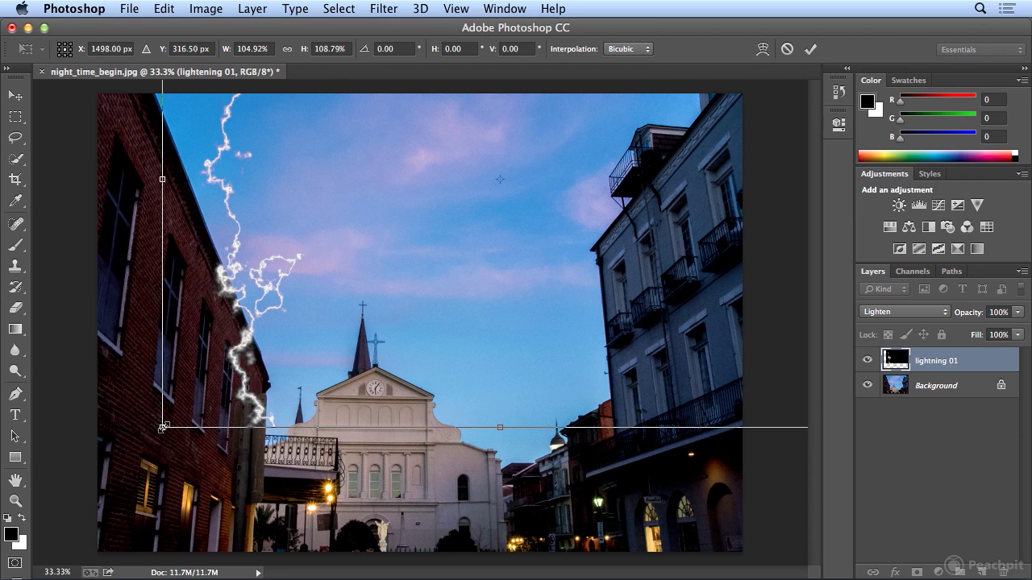
{"action": "left_click_drag", "start_coordinate": [235, 363], "coordinate": [262, 324]}
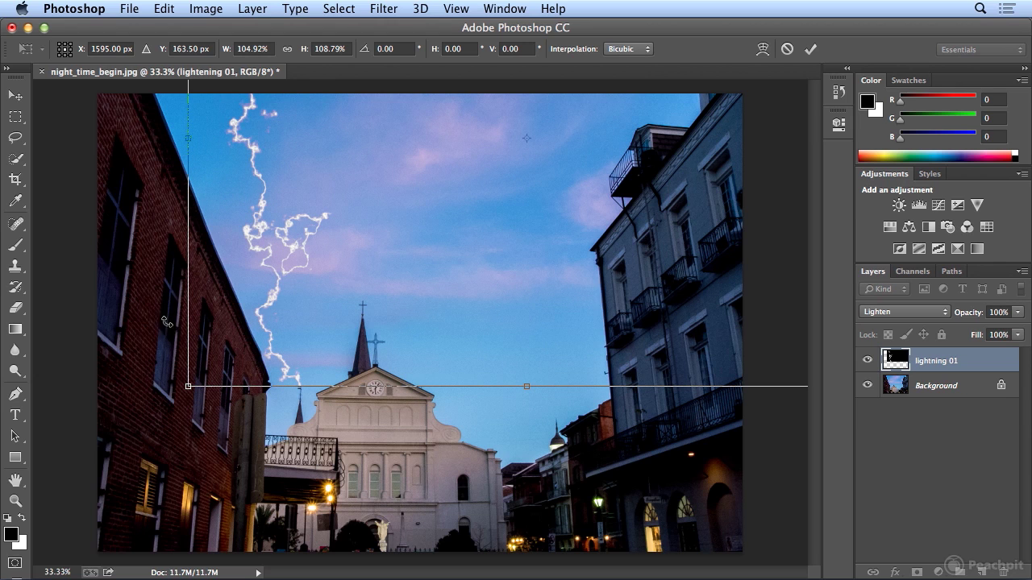
- Tilt the bolt about 4 degrees, scale it slightly smaller, and commit it striking the spire
{"action": "left_click_drag", "start_coordinate": [149, 313], "coordinate": [230, 407]}
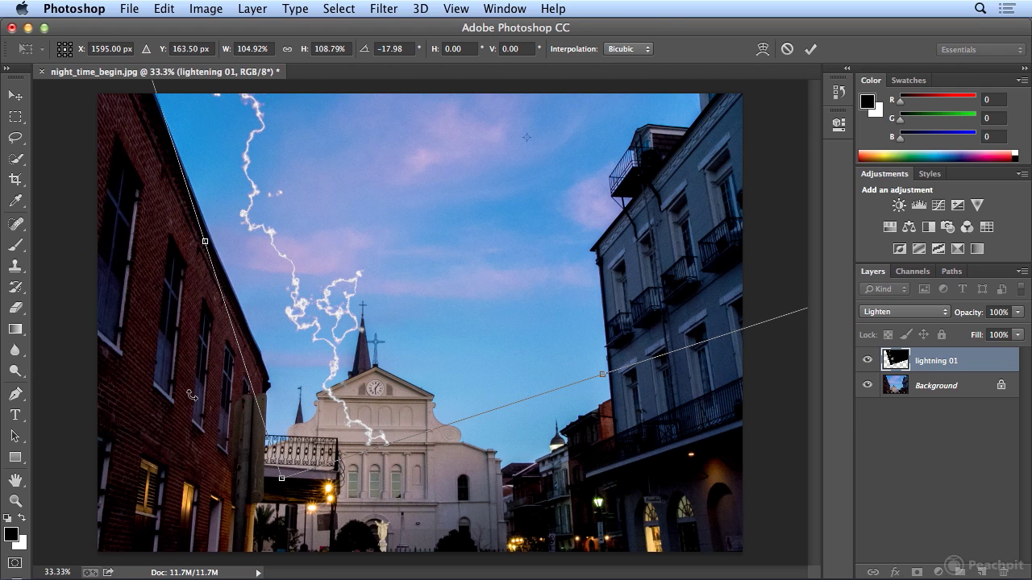
{"action": "left_click_drag", "start_coordinate": [330, 350], "coordinate": [242, 291]}
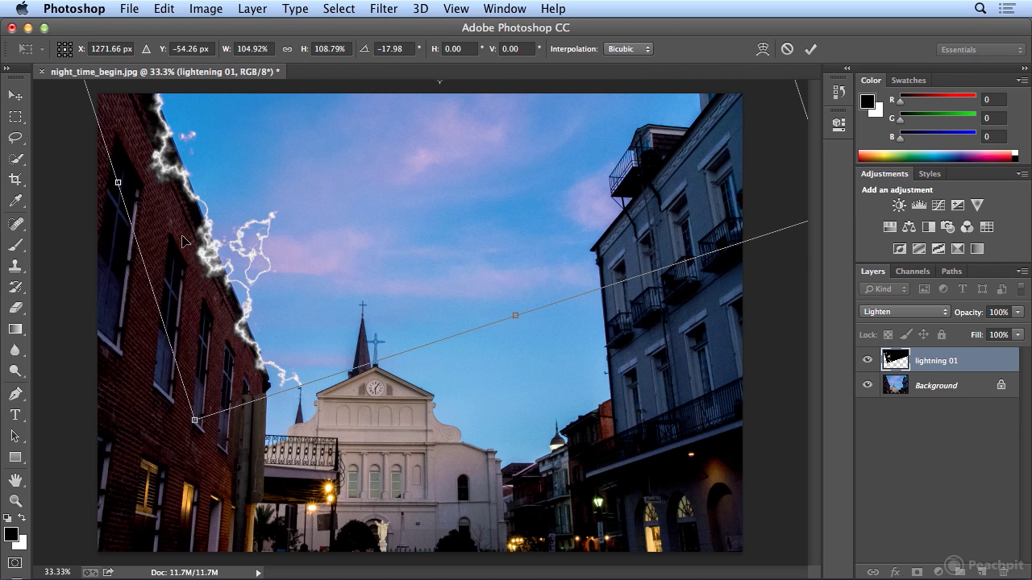
{"action": "left_click_drag", "start_coordinate": [132, 253], "coordinate": [123, 216]}
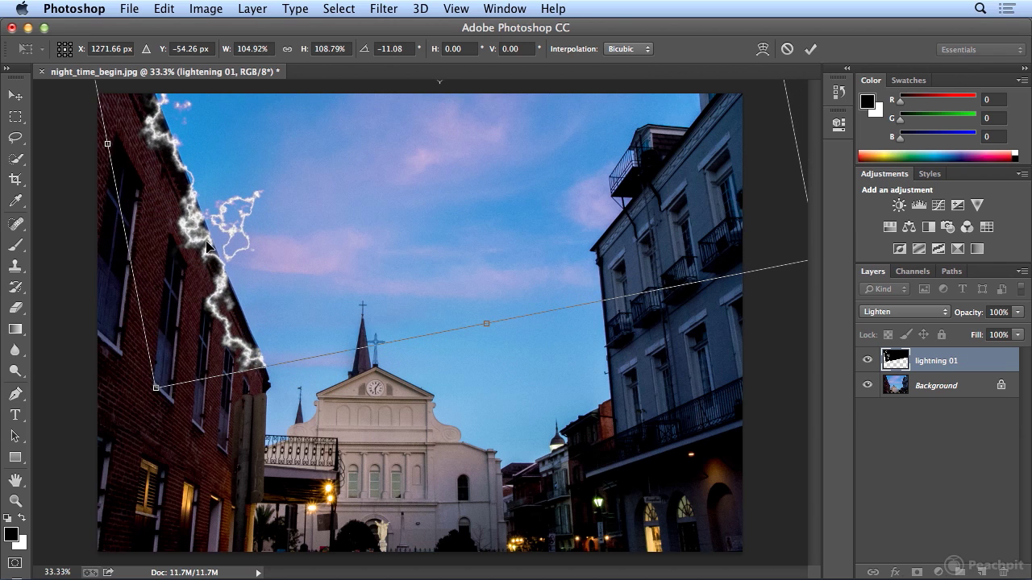
{"action": "left_click_drag", "start_coordinate": [210, 248], "coordinate": [239, 271]}
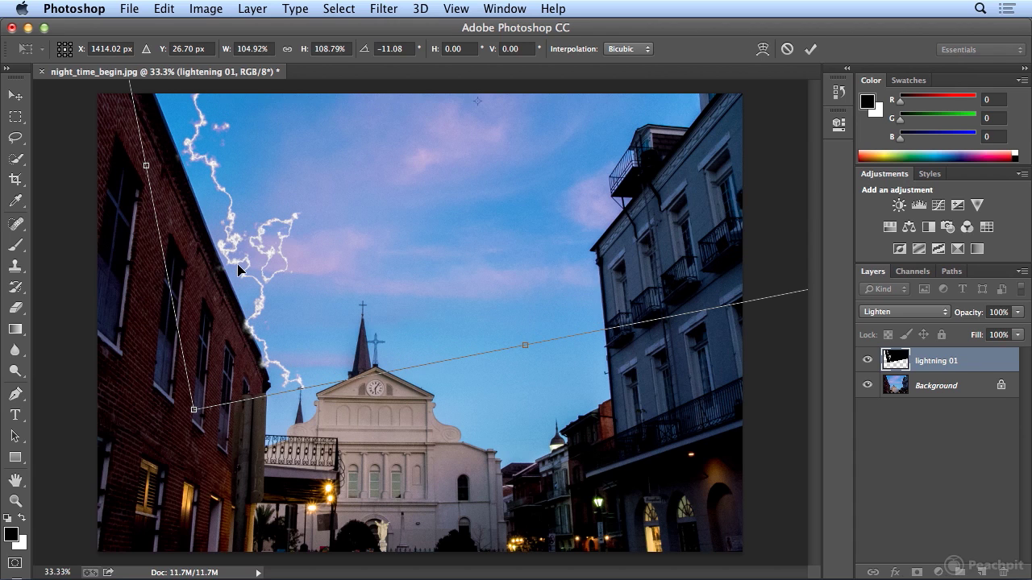
{"action": "left_click_drag", "start_coordinate": [194, 408], "coordinate": [179, 361]}
{"action": "left_click_drag", "start_coordinate": [260, 263], "coordinate": [270, 288]}
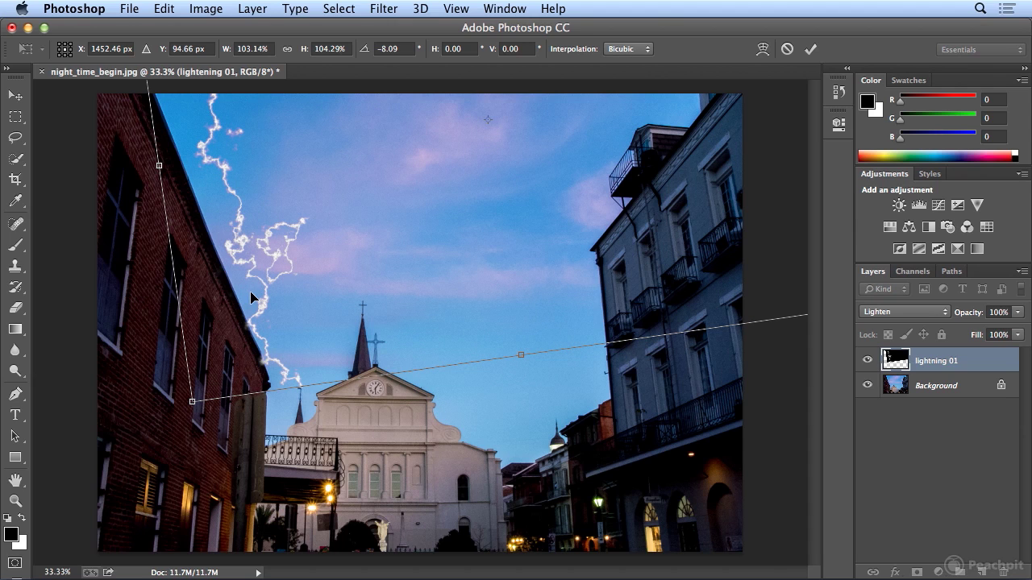
{"action": "key", "text": "Return"}
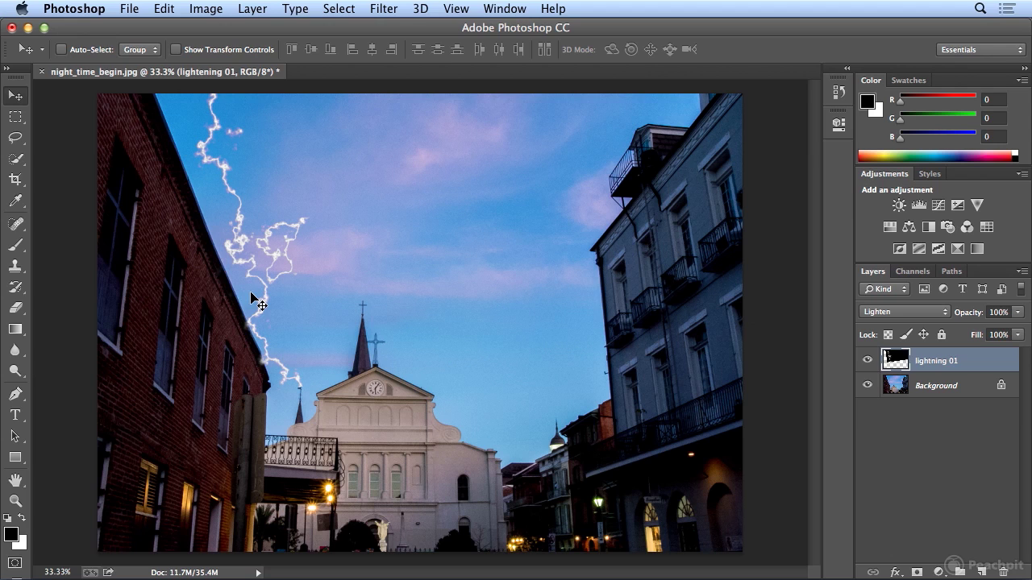
- Undo the stray brush stroke and set the brush size to 37 px
{"action": "left_click", "coordinate": [16, 243]}
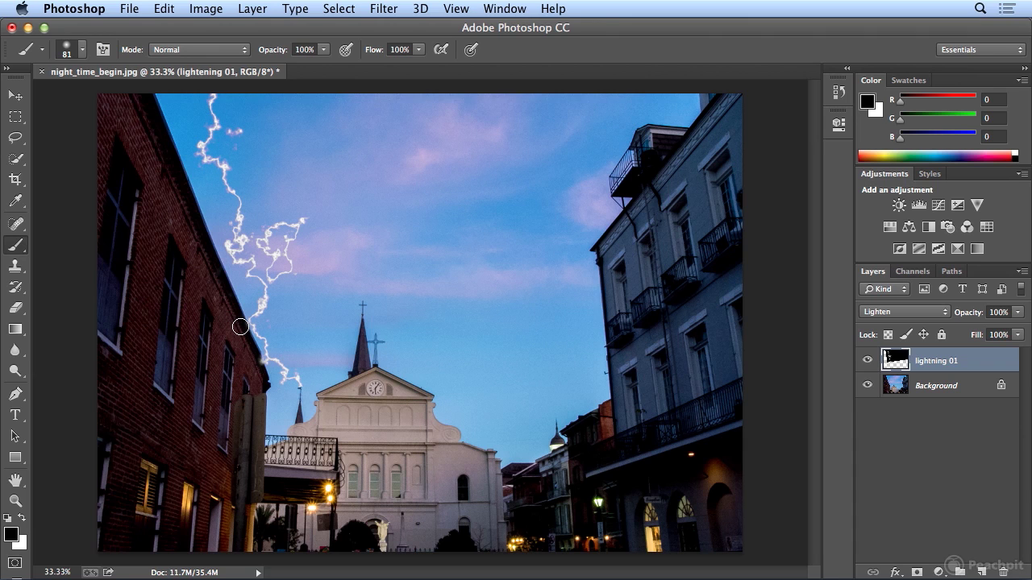
{"action": "left_click", "coordinate": [161, 10]}
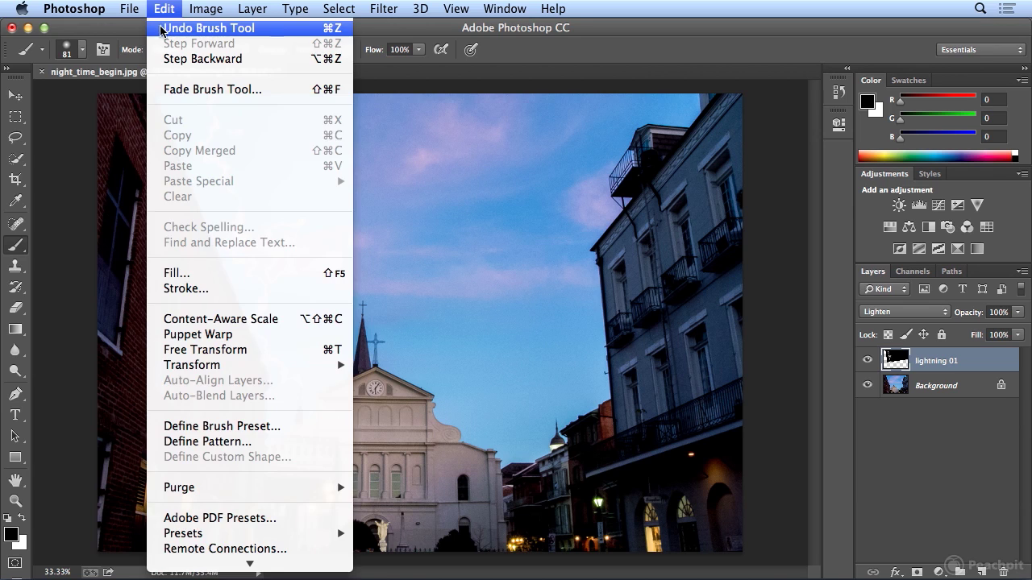
{"action": "left_click", "coordinate": [165, 27]}
{"action": "left_click", "coordinate": [82, 49]}
{"action": "left_click", "coordinate": [107, 97]}
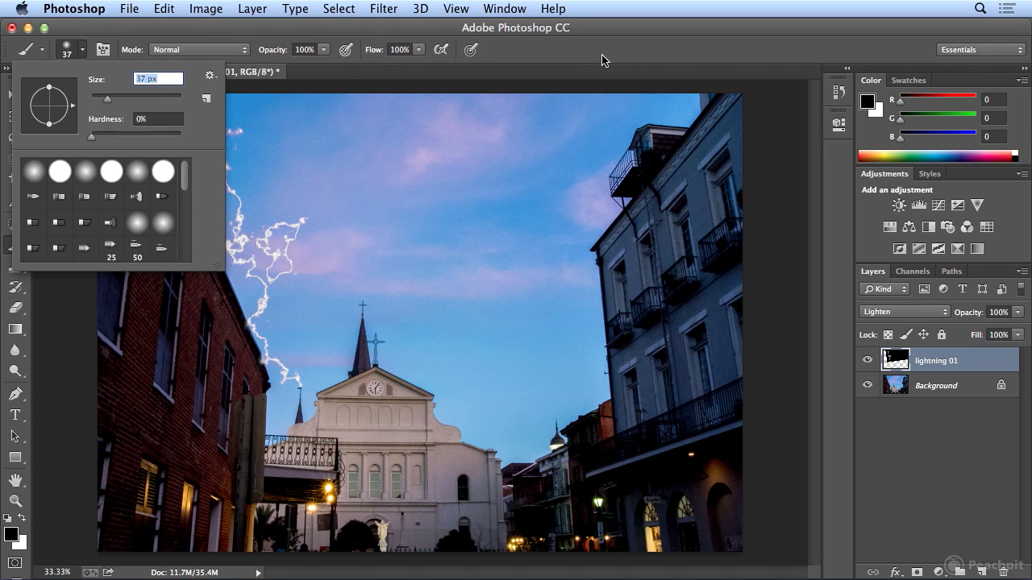
{"action": "key", "text": "Return"}
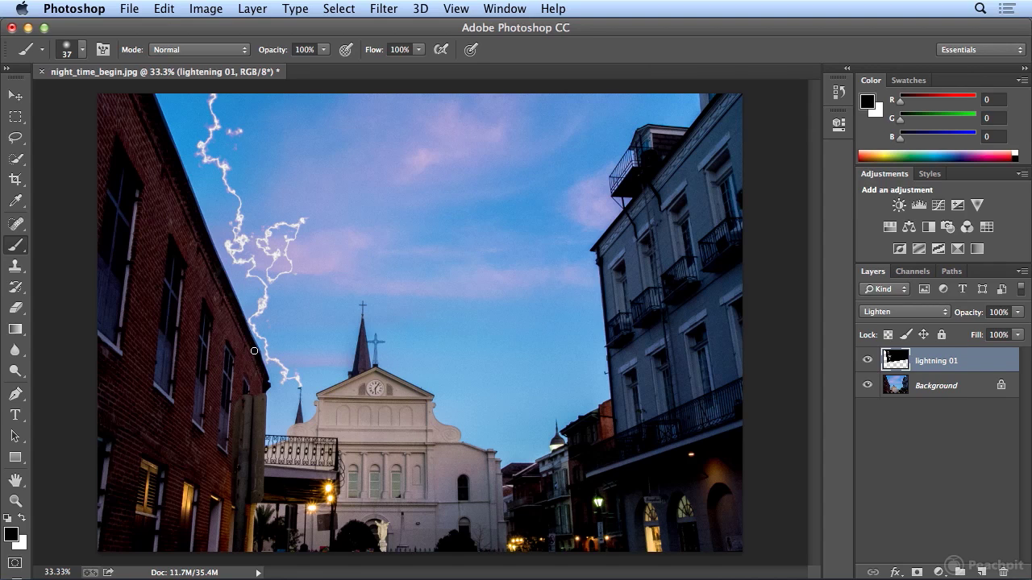
- Add a new empty layer named 'lightning 02' at the top of the stack
{"action": "left_click", "coordinate": [252, 8]}
{"action": "mouse_move", "coordinate": [248, 31]}
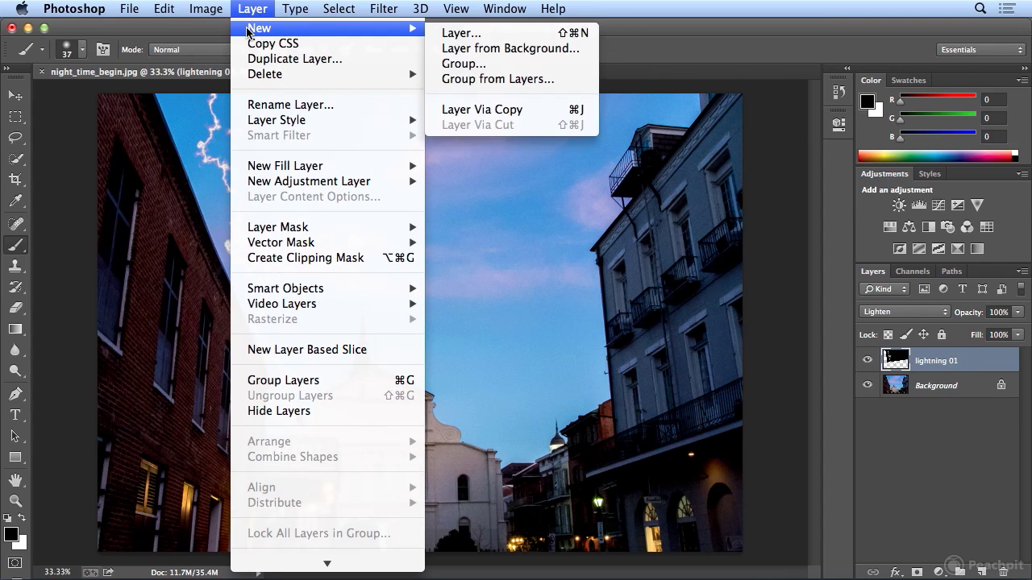
{"action": "left_click", "coordinate": [461, 33]}
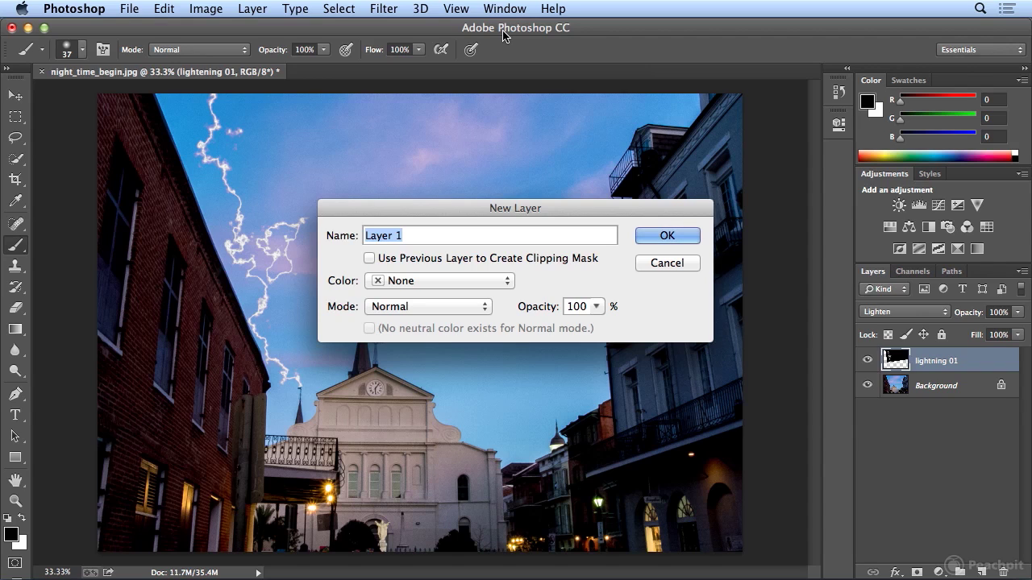
{"action": "type", "text": "lightnin"}
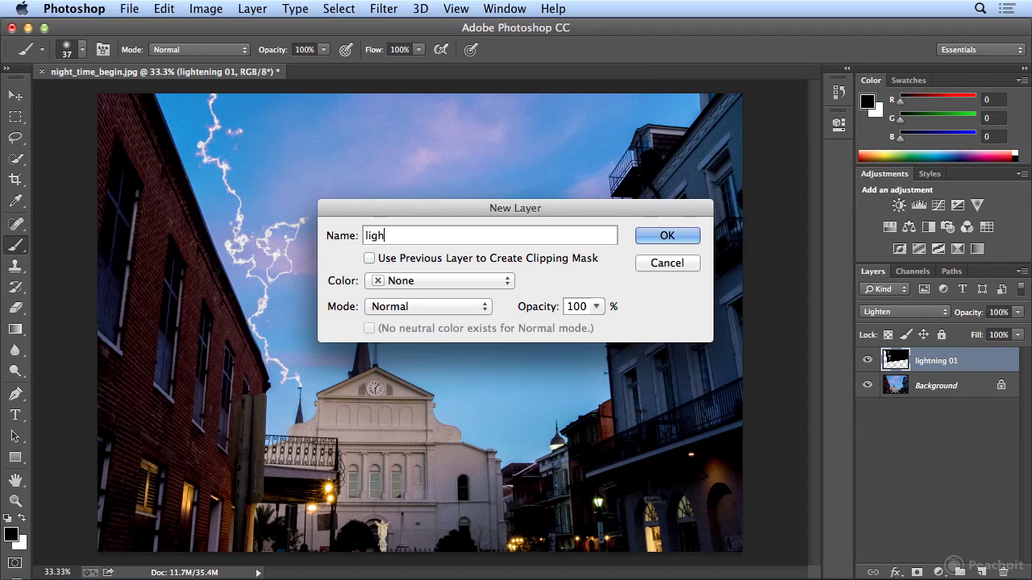
{"action": "type", "text": "g 02"}
{"action": "key", "text": "Return"}
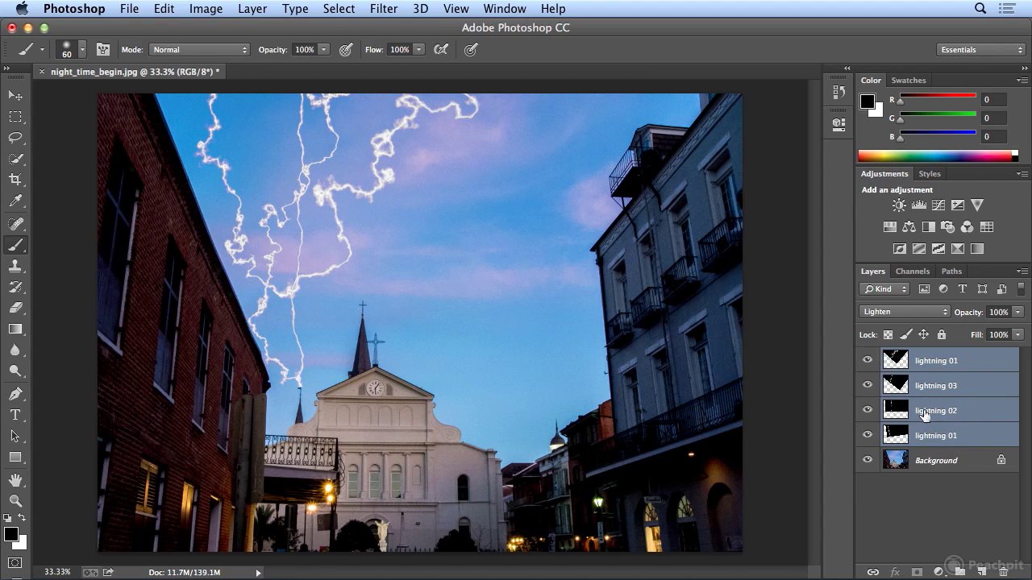
- Rename the top bolt layer in the Layers panel to 'lightning 04'
{"action": "double_click", "coordinate": [954, 361]}
{"action": "left_click", "coordinate": [956, 361]}
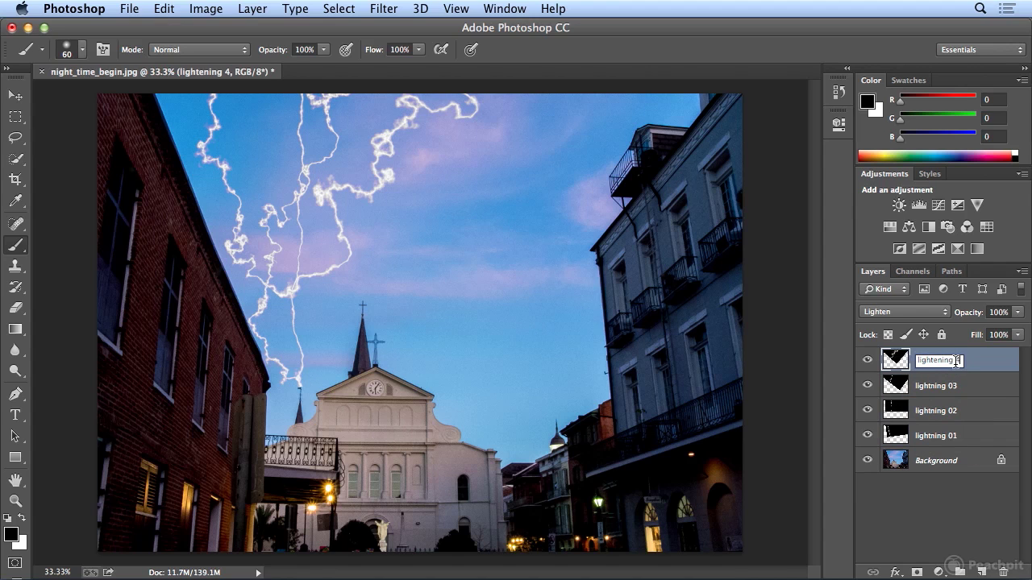
{"action": "key", "text": "Return"}
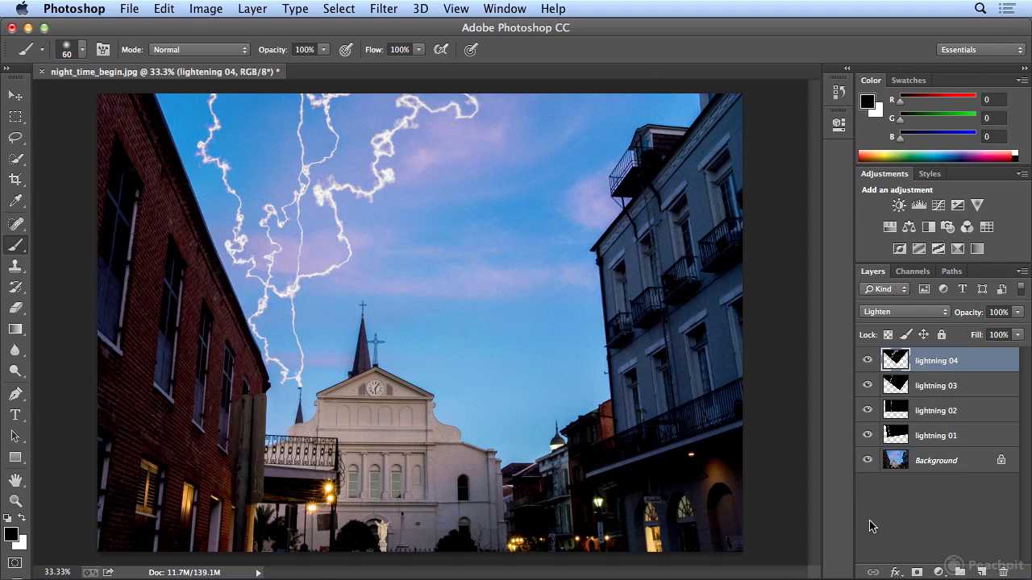
- Add a Levels adjustment layer with black input 59 and midtones 0.66 to darken the street
{"action": "left_click", "coordinate": [939, 573]}
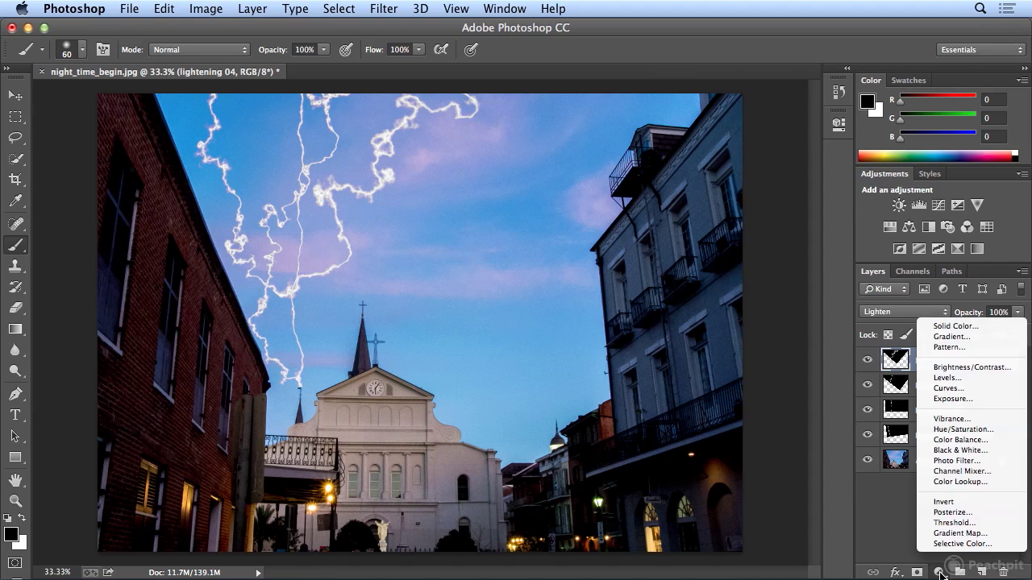
{"action": "left_click", "coordinate": [967, 378]}
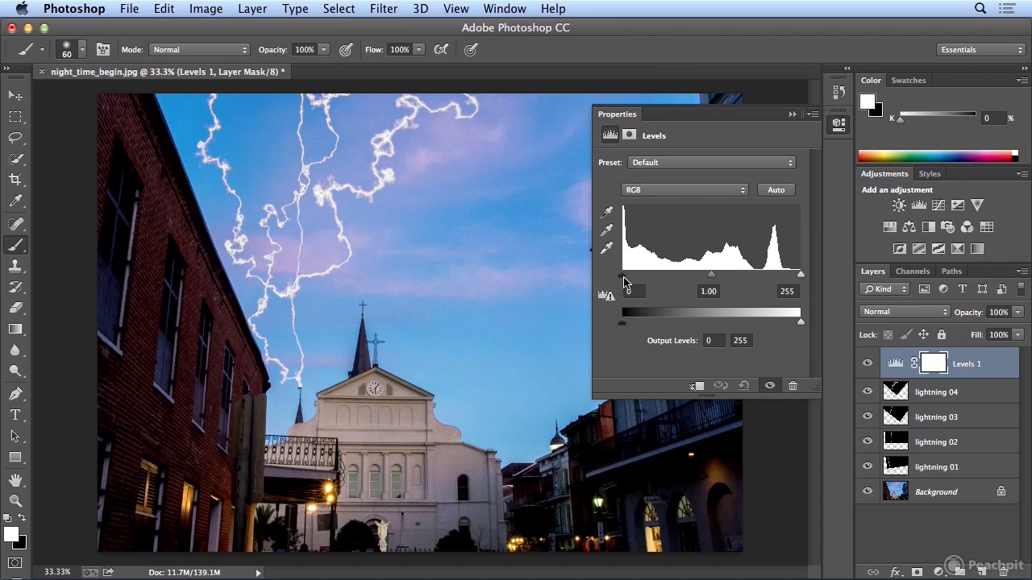
{"action": "left_click_drag", "start_coordinate": [625, 278], "coordinate": [662, 280]}
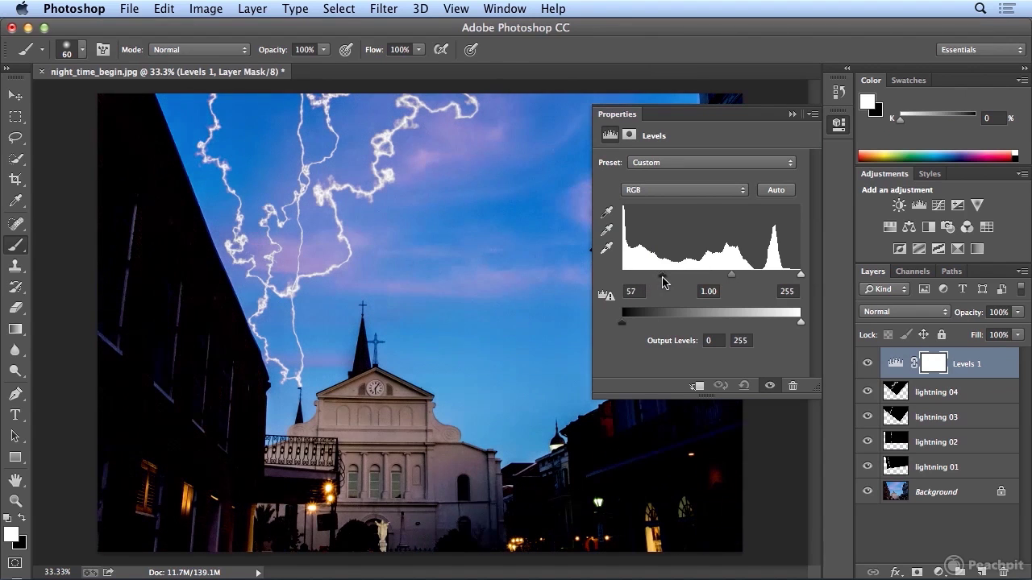
{"action": "left_click_drag", "start_coordinate": [732, 278], "coordinate": [750, 278]}
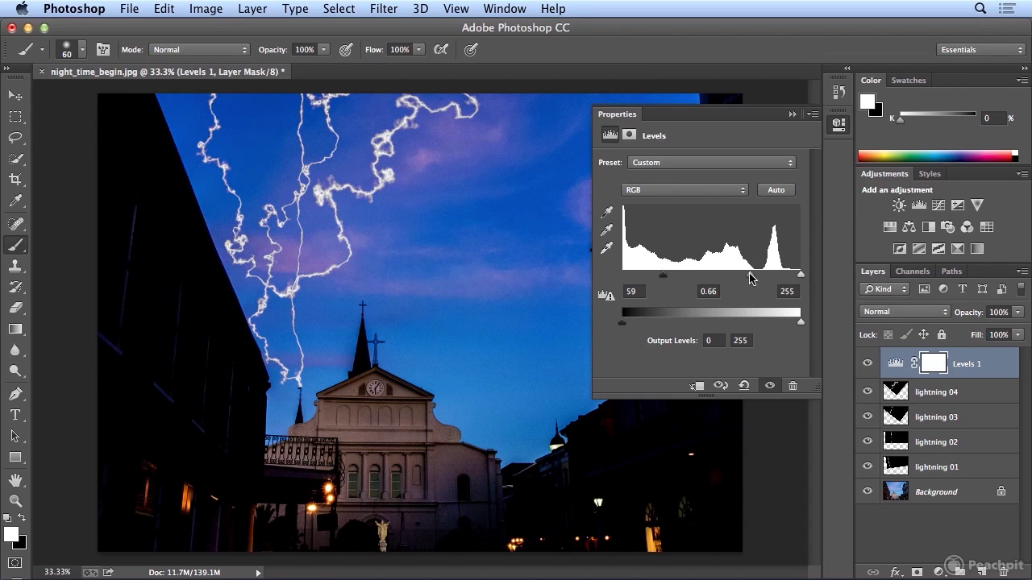
- Close the Levels properties and compare the scene with Levels 1 hidden and shown
{"action": "left_click", "coordinate": [842, 127]}
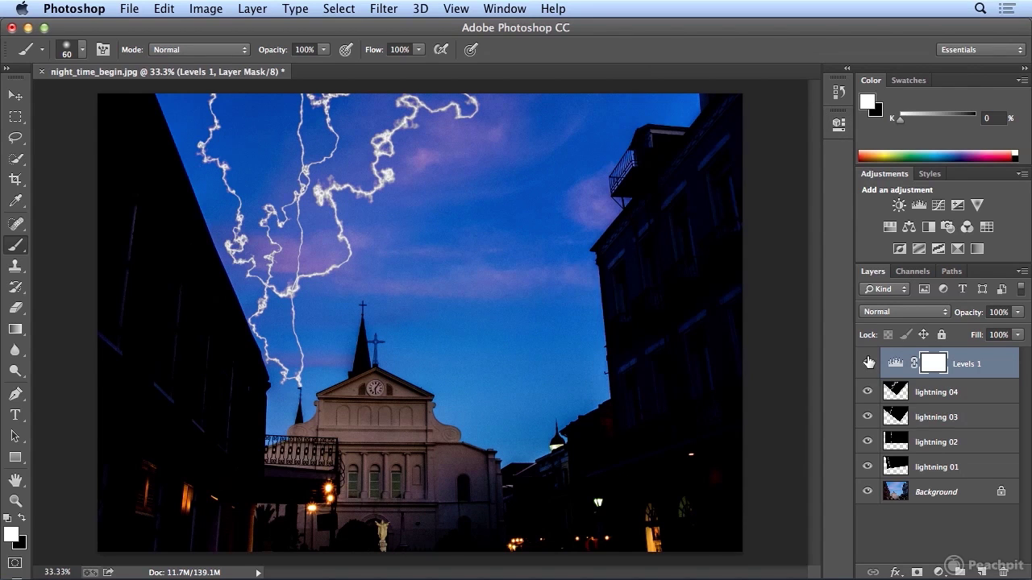
{"action": "left_click", "coordinate": [868, 363]}
{"action": "left_click", "coordinate": [868, 363]}
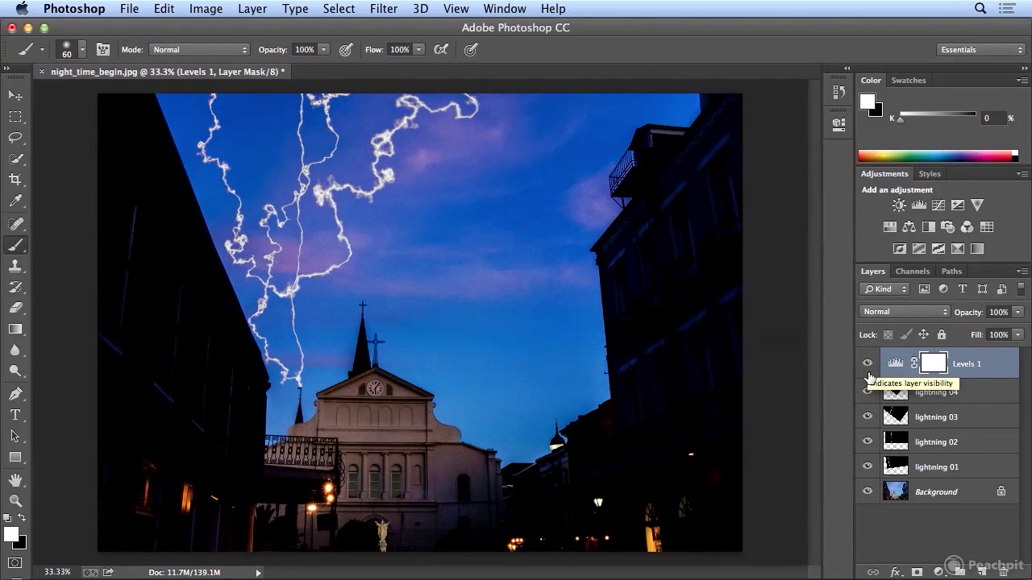
- Check each bolt by hiding and re-showing lightning 04, 03, 02 and 01
{"action": "left_click", "coordinate": [867, 392]}
{"action": "left_click", "coordinate": [867, 392]}
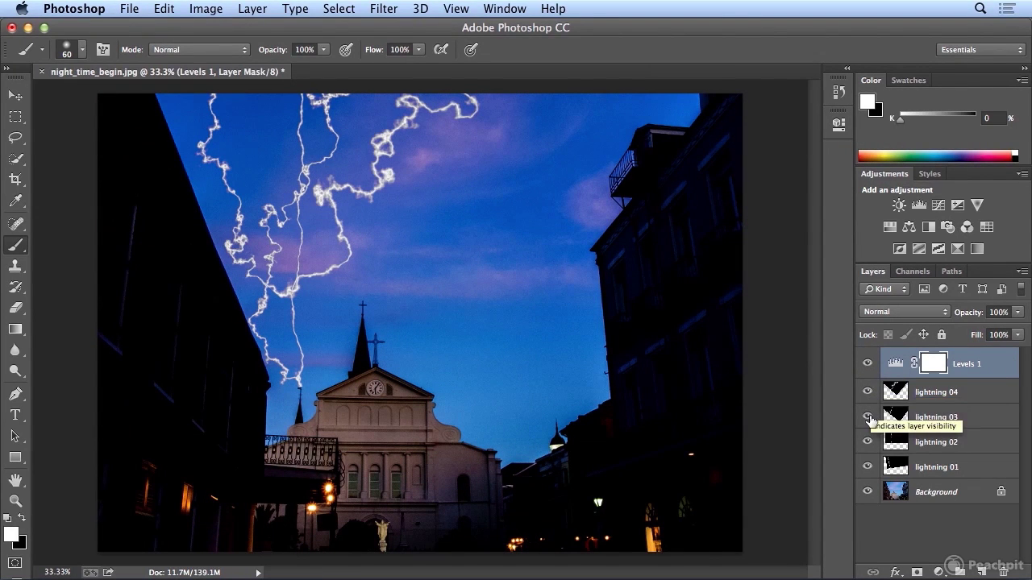
{"action": "left_click", "coordinate": [867, 416]}
{"action": "left_click", "coordinate": [867, 417]}
{"action": "left_click", "coordinate": [867, 442]}
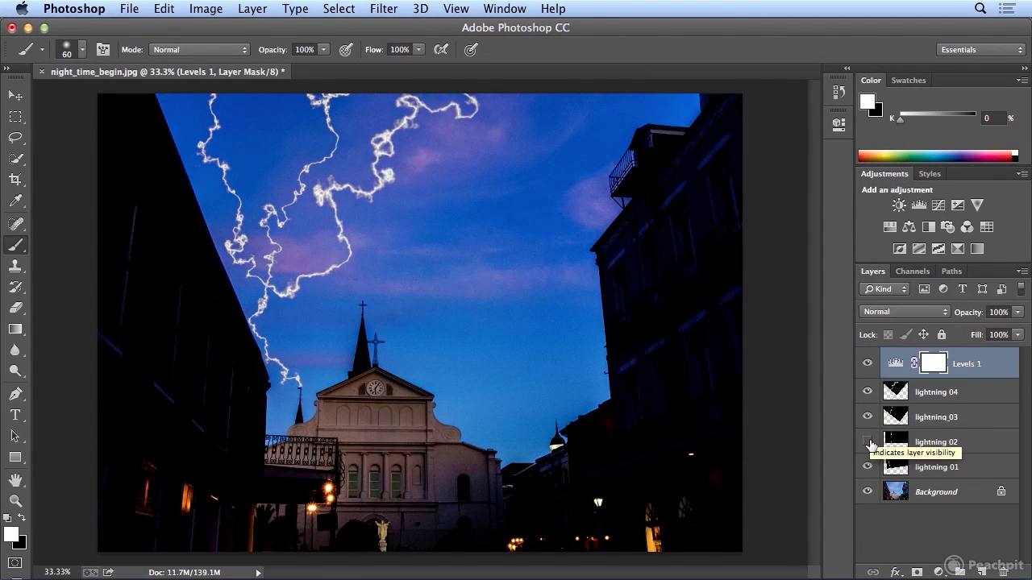
{"action": "left_click", "coordinate": [867, 442]}
{"action": "left_click", "coordinate": [868, 466]}
{"action": "left_click", "coordinate": [868, 466]}
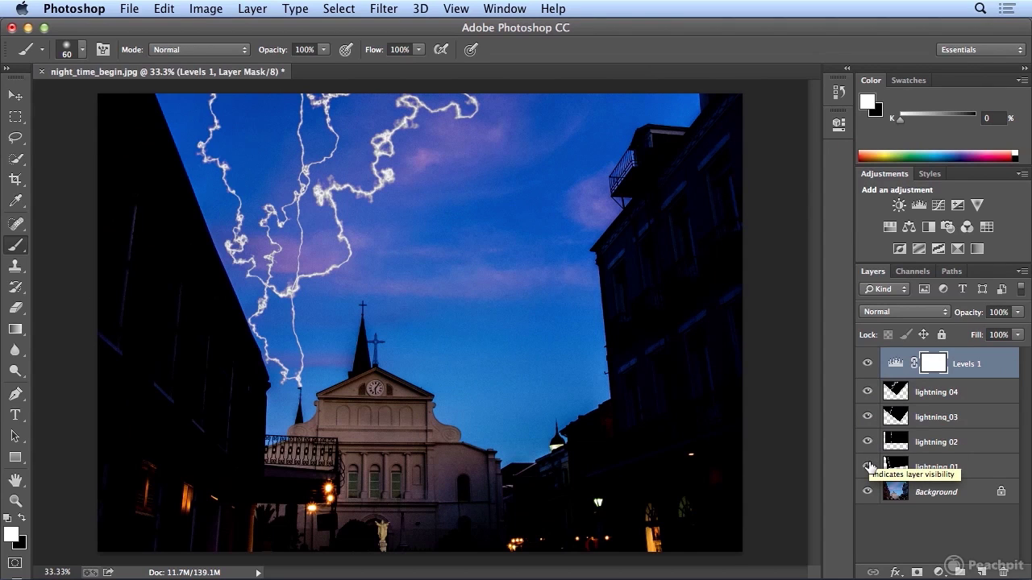